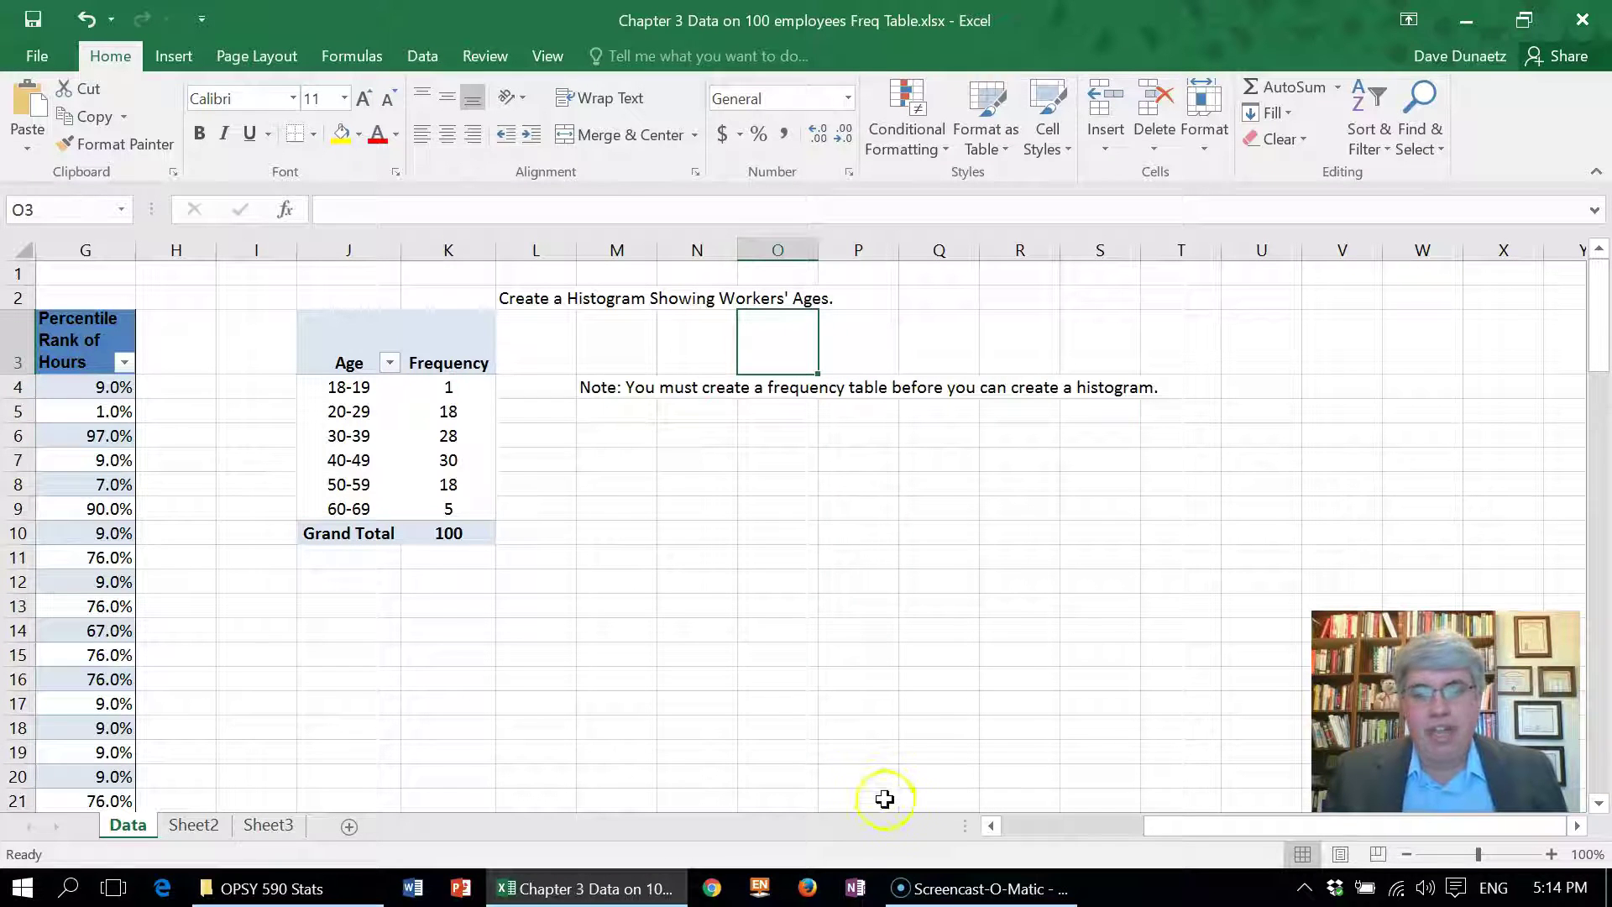
Scroll across the Data sheet to review the employee data columns.
left_click_drag(1241, 832, 756, 819)
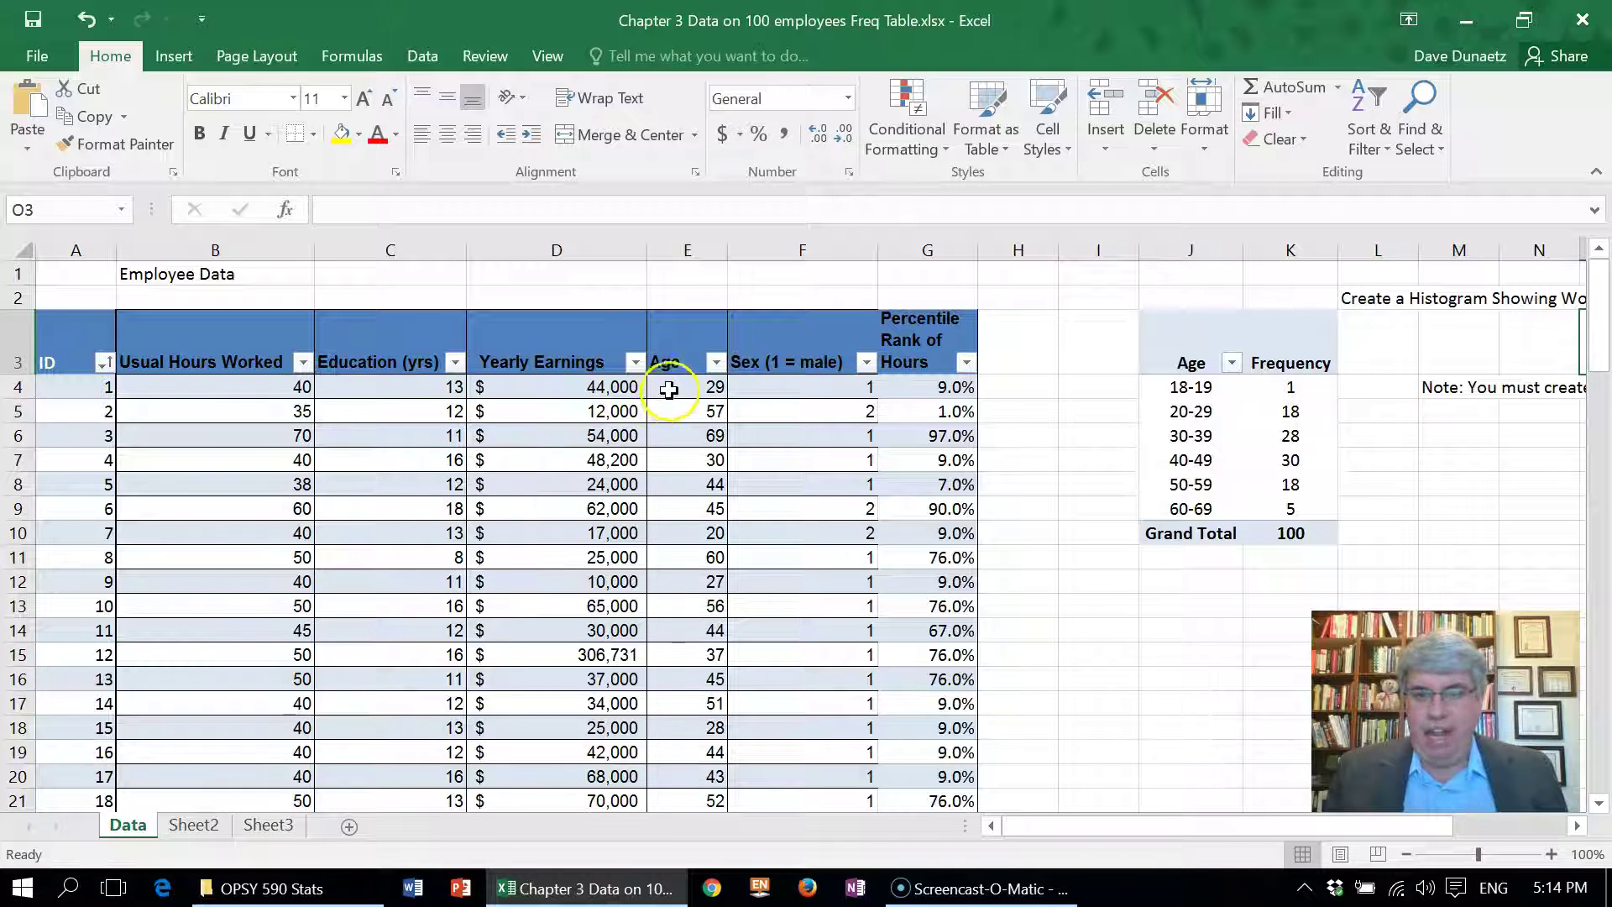
left_click_drag(1096, 821, 1187, 826)
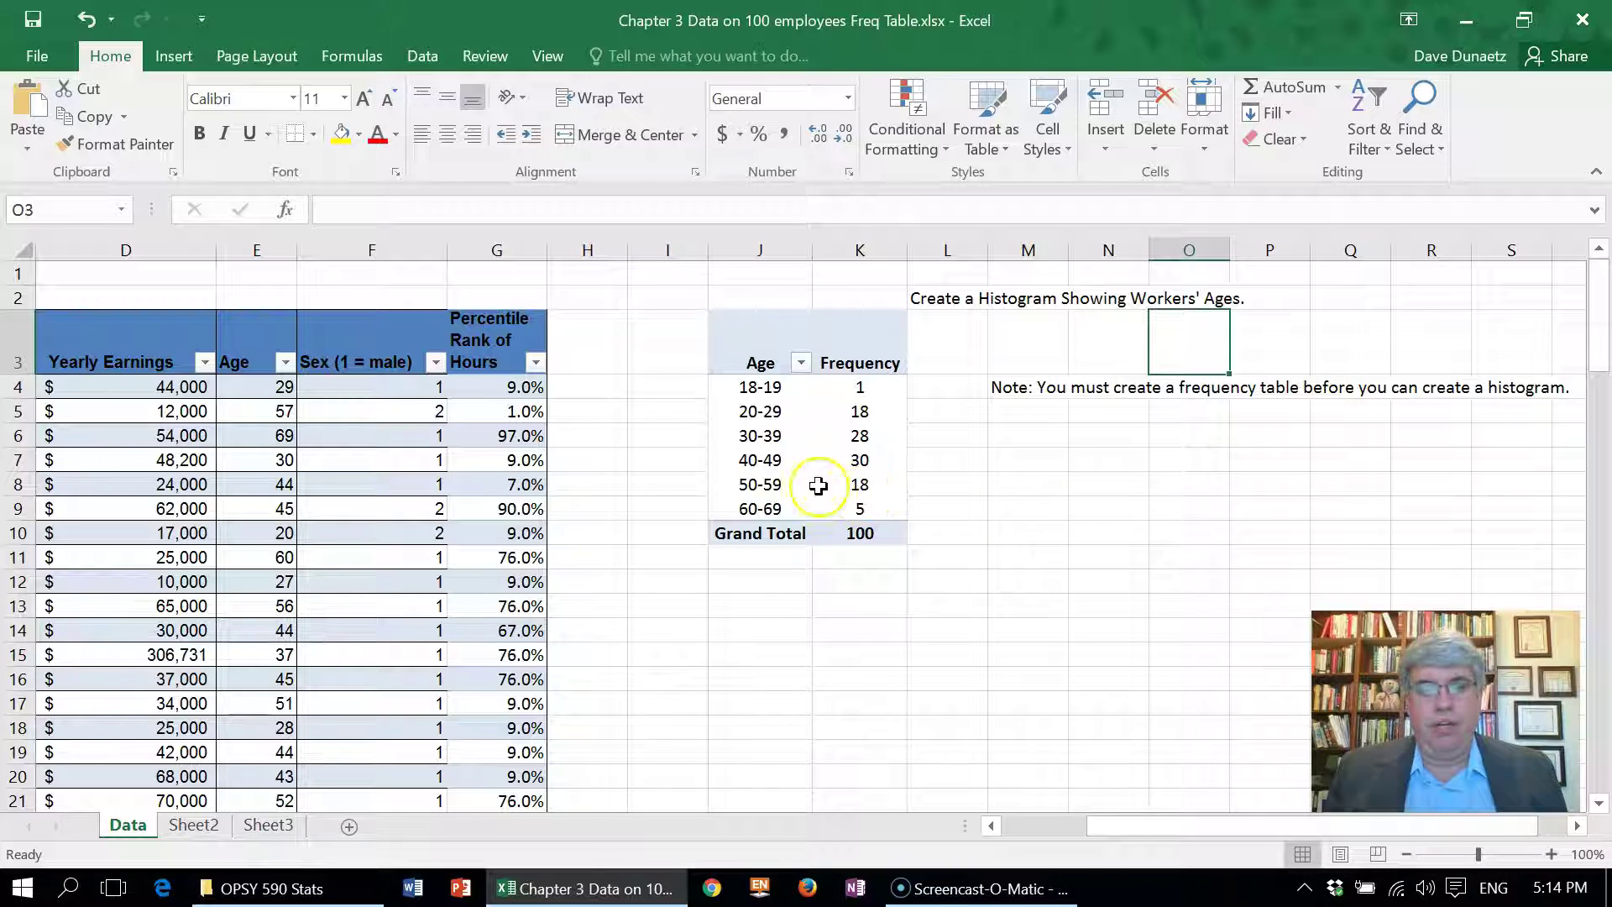
Change the first age group label in J4 from 18-19 to 10-19.
left_click(754, 388)
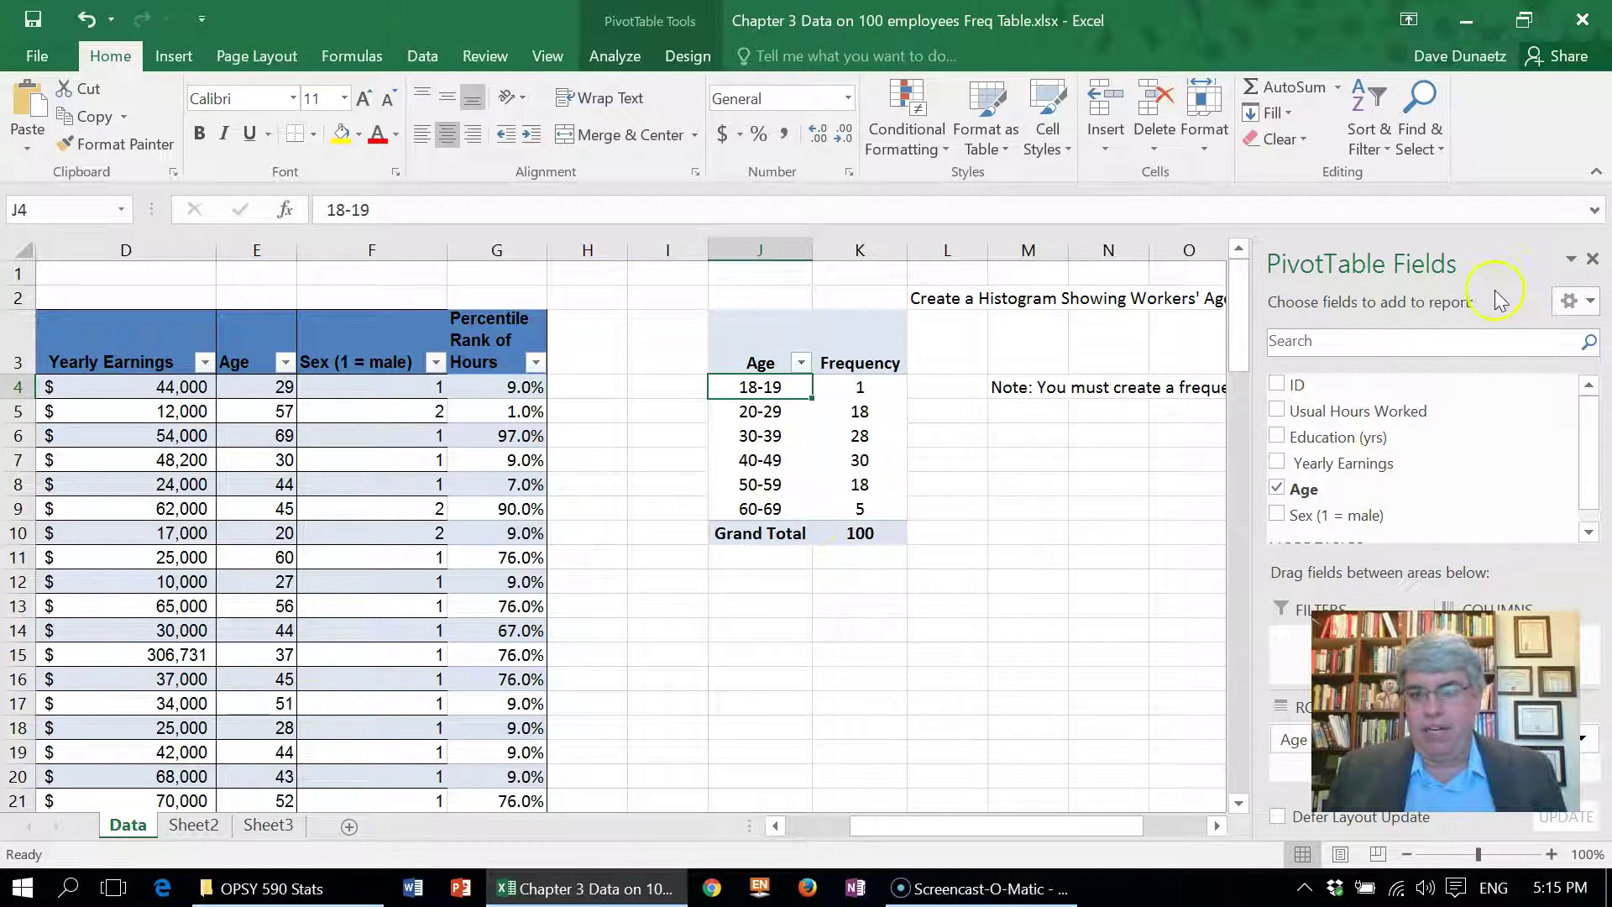
left_click(1592, 260)
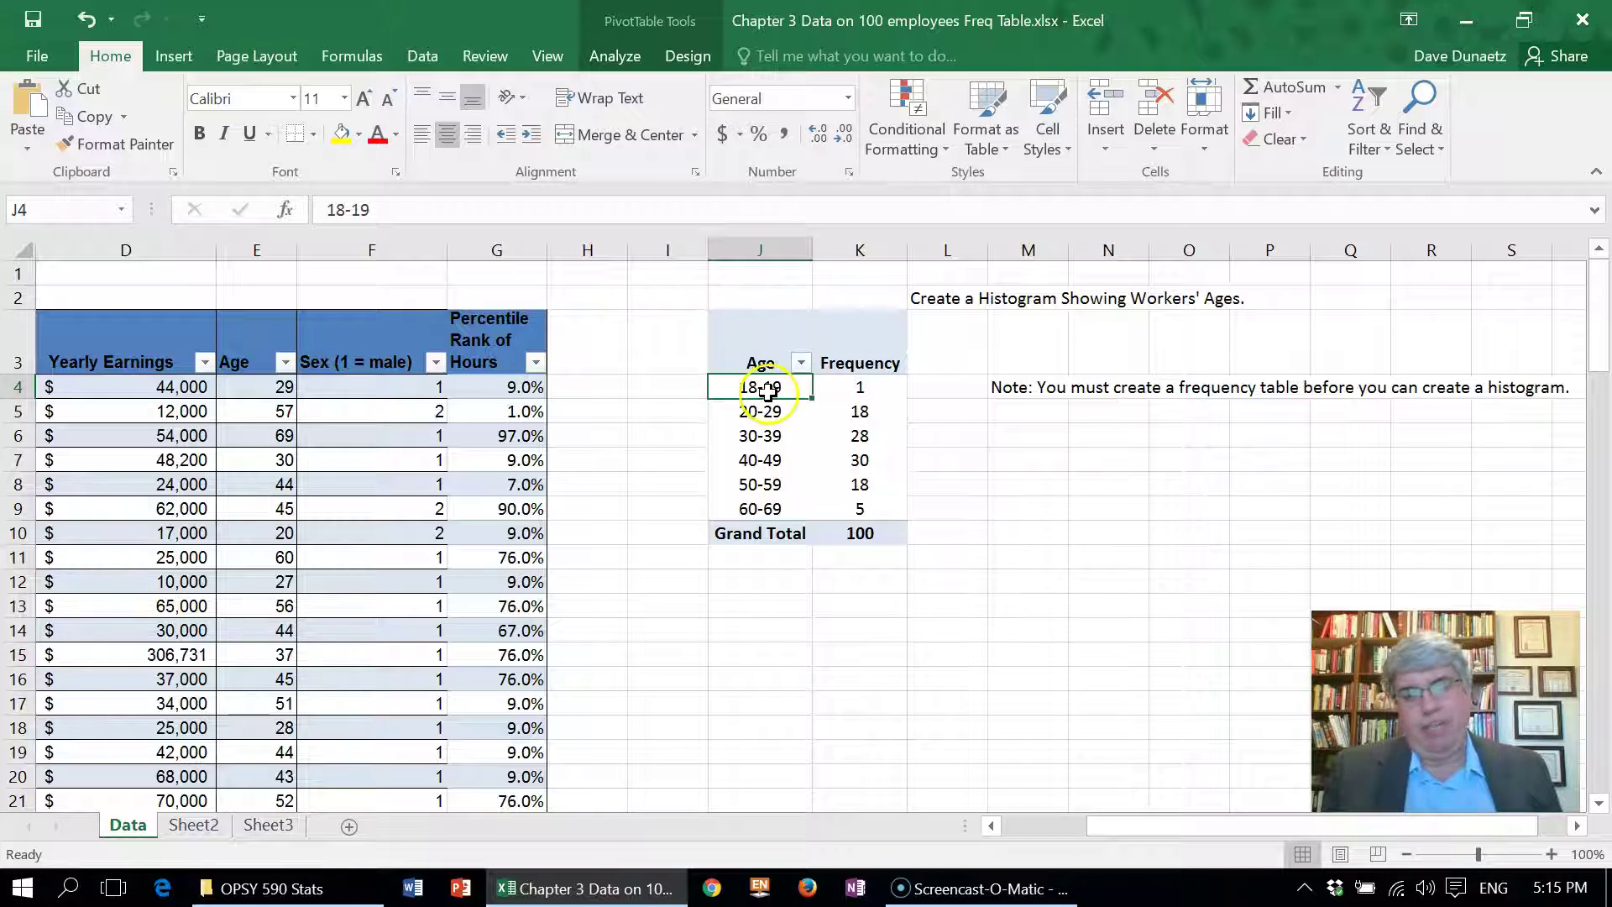
left_click(772, 389)
left_click(765, 396)
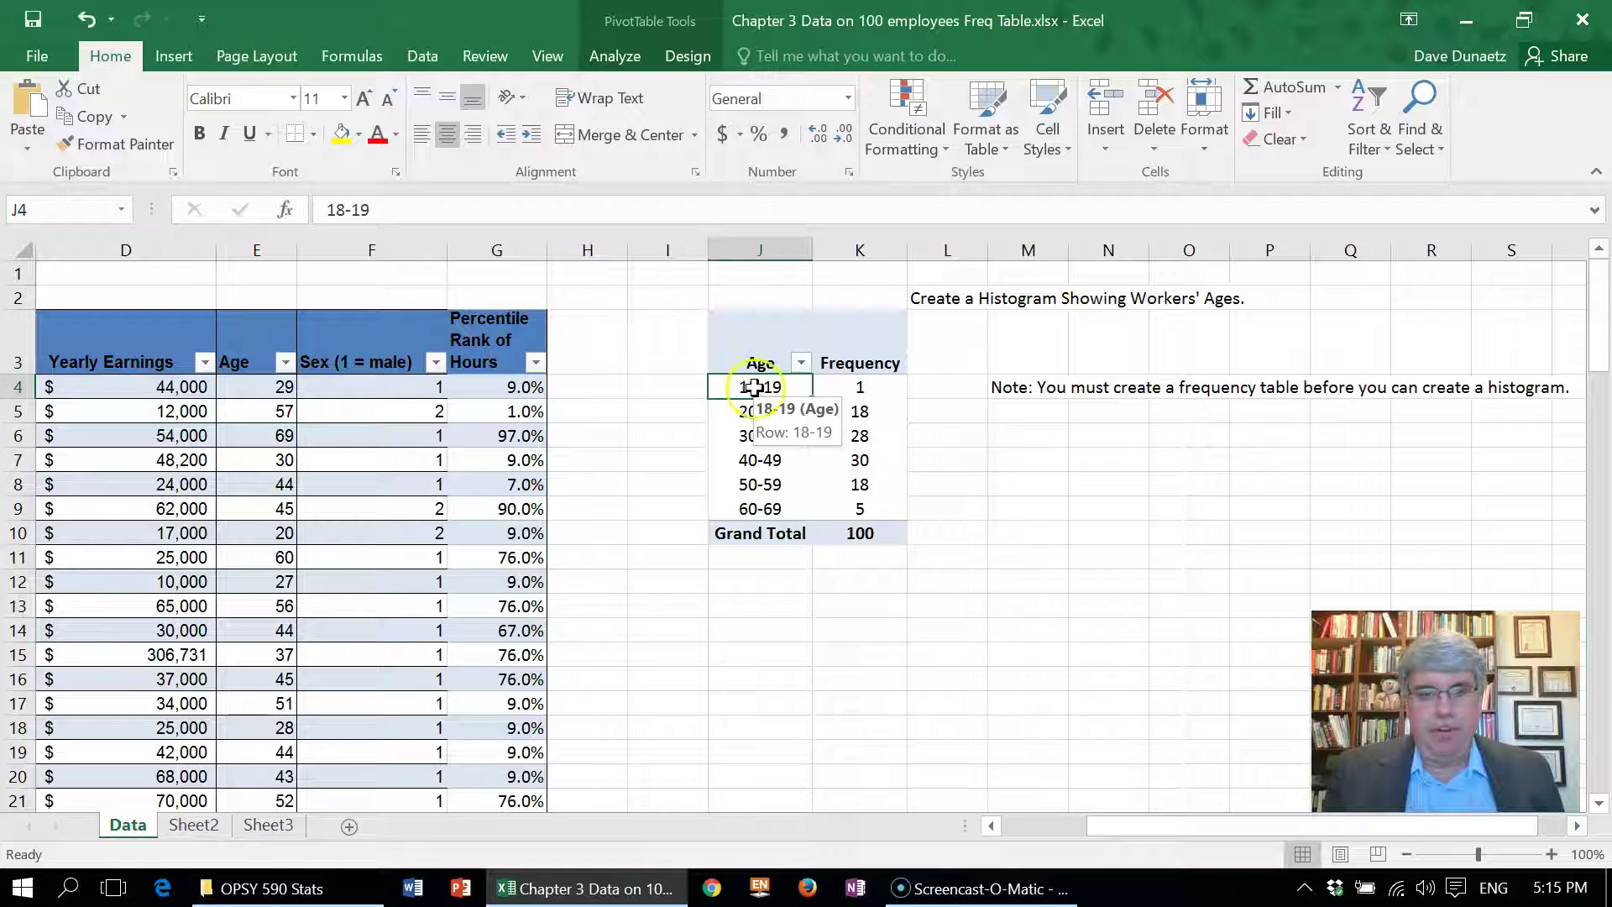
left_click(345, 206)
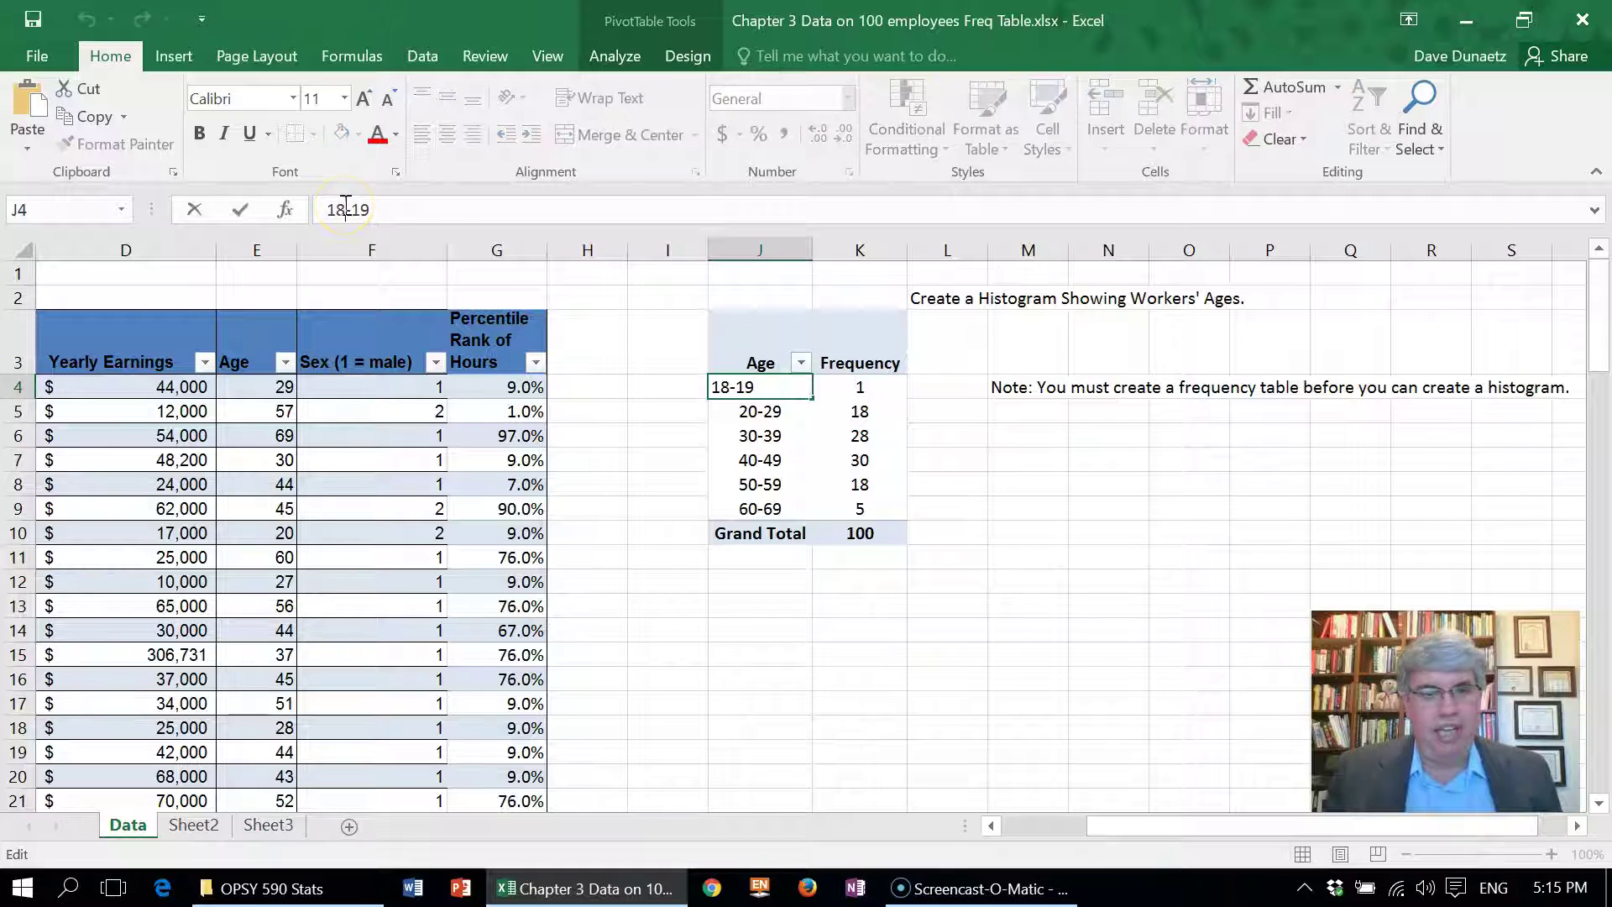
key("BackSpace")
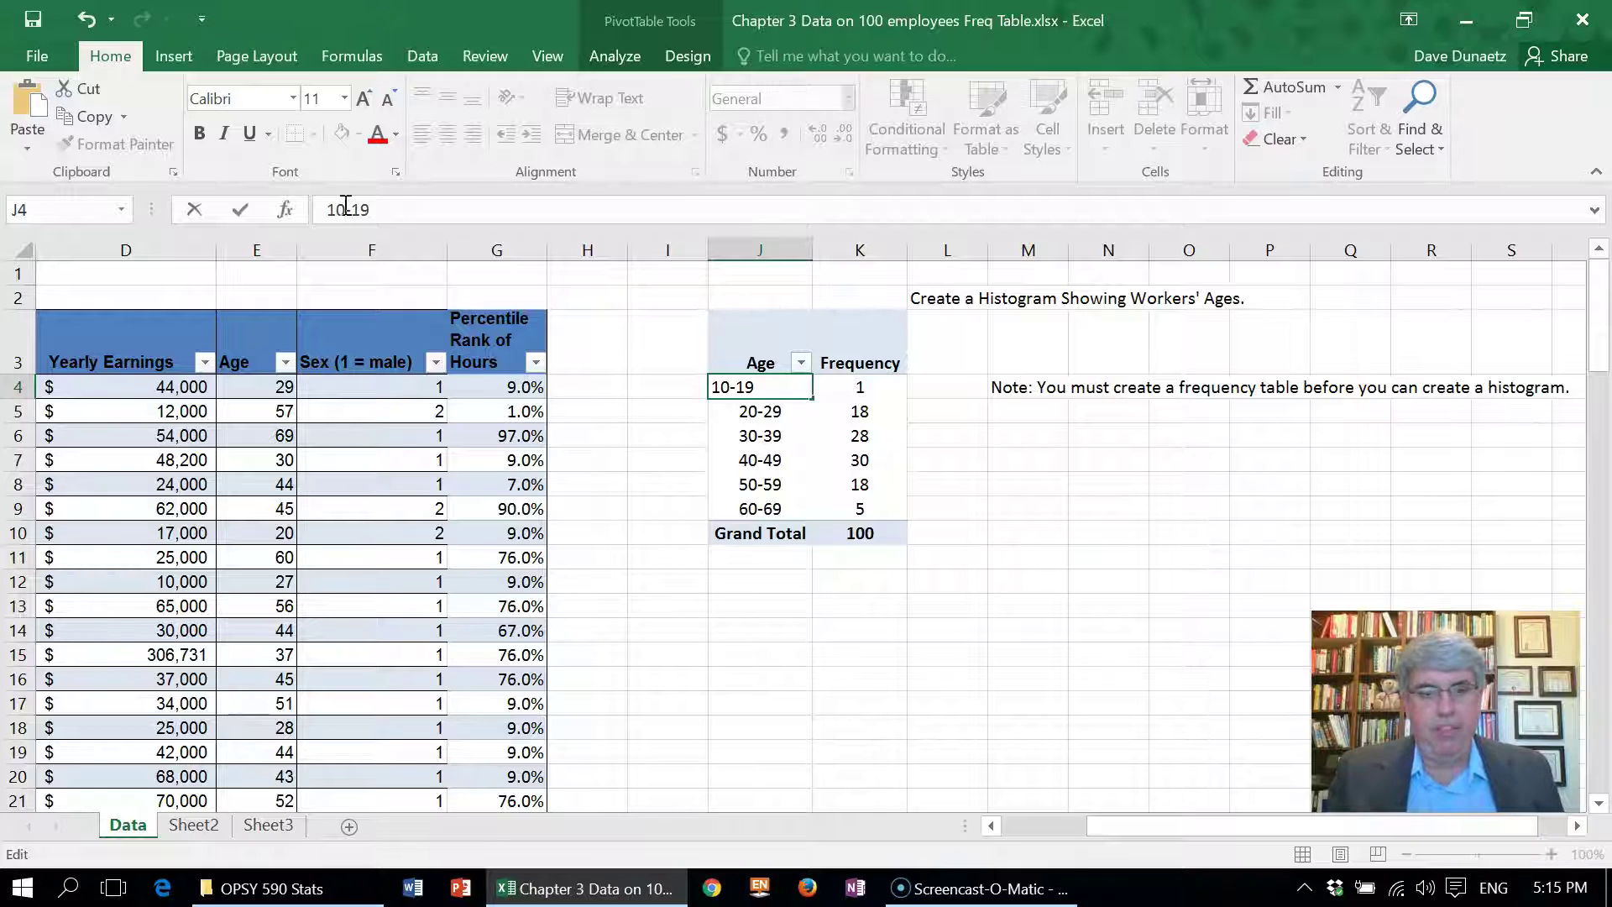
type("0")
key("Return")
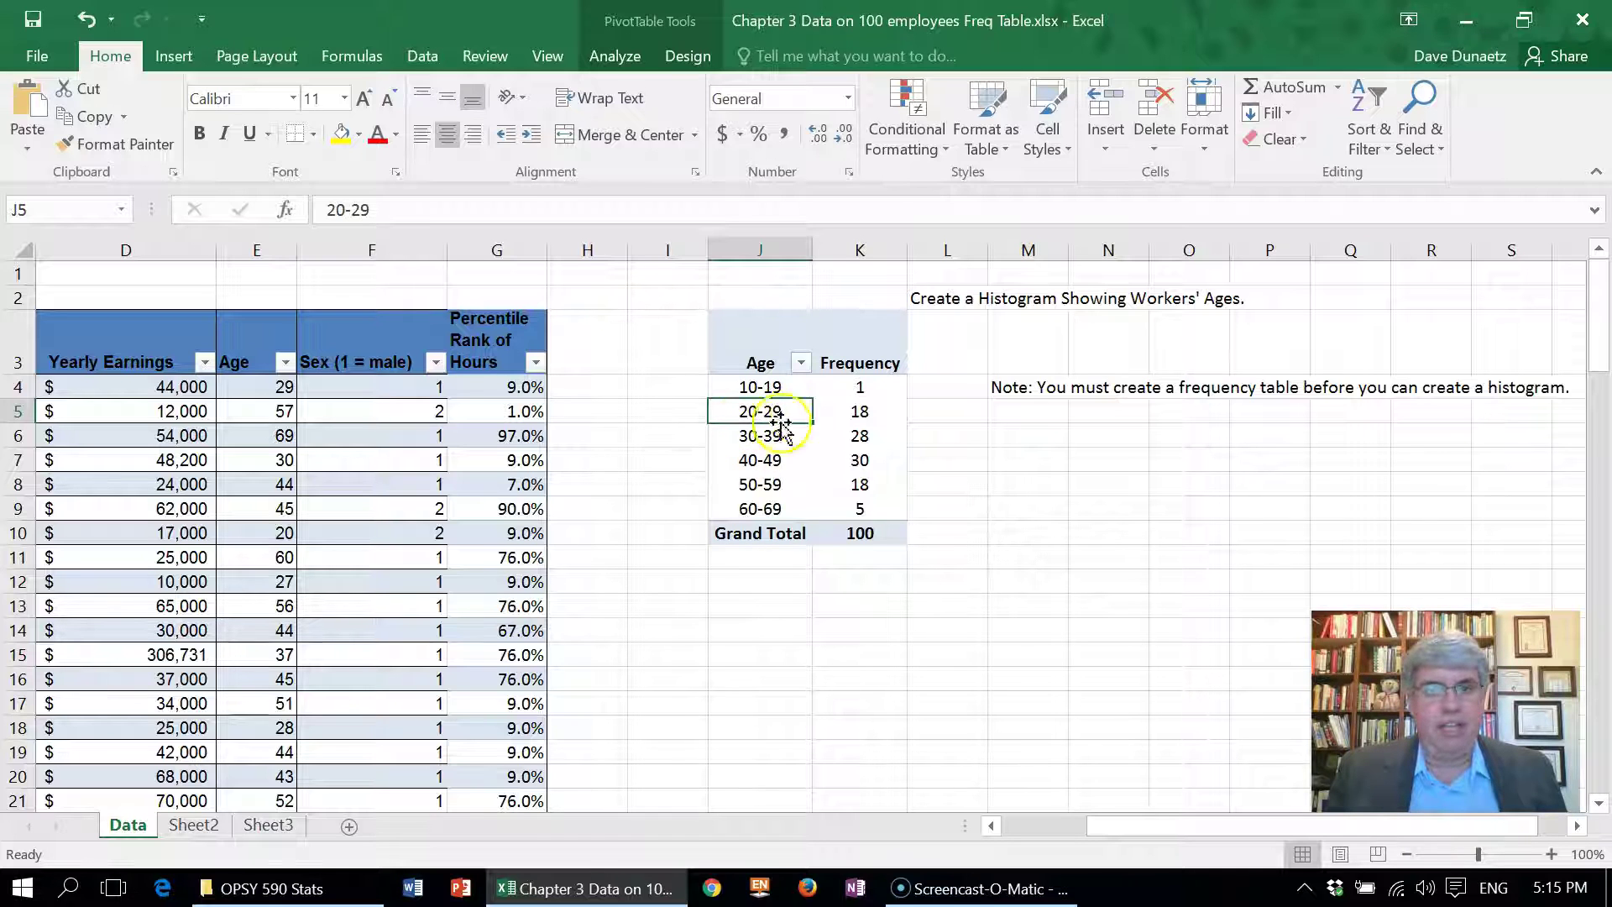
Insert a clustered column PivotChart of the age-group frequencies.
left_click(172, 59)
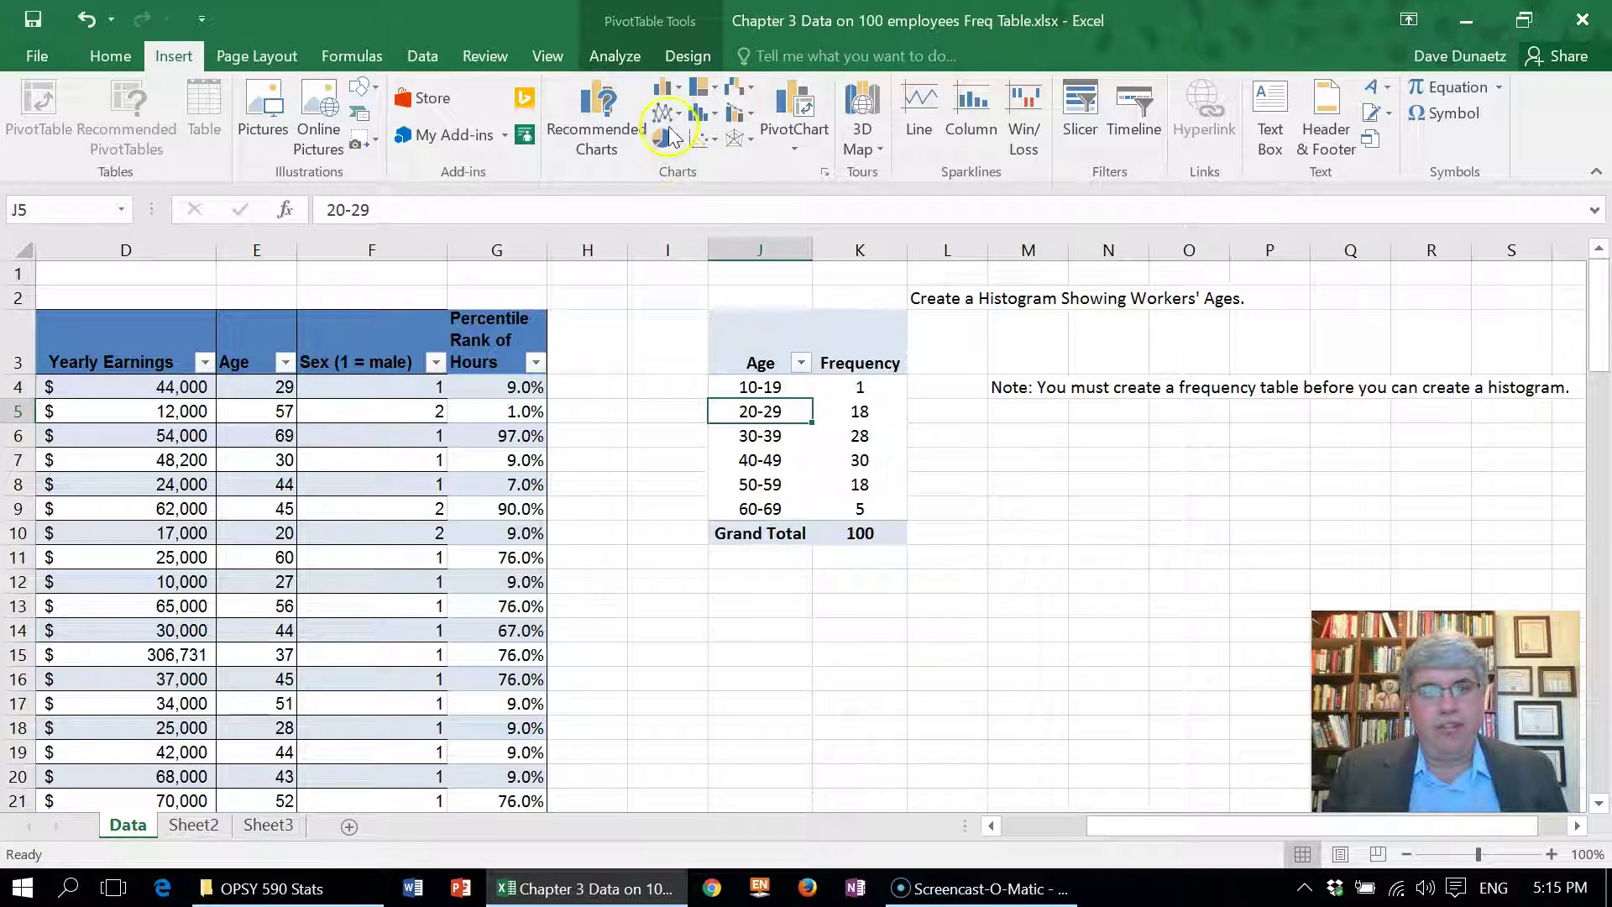
left_click(666, 91)
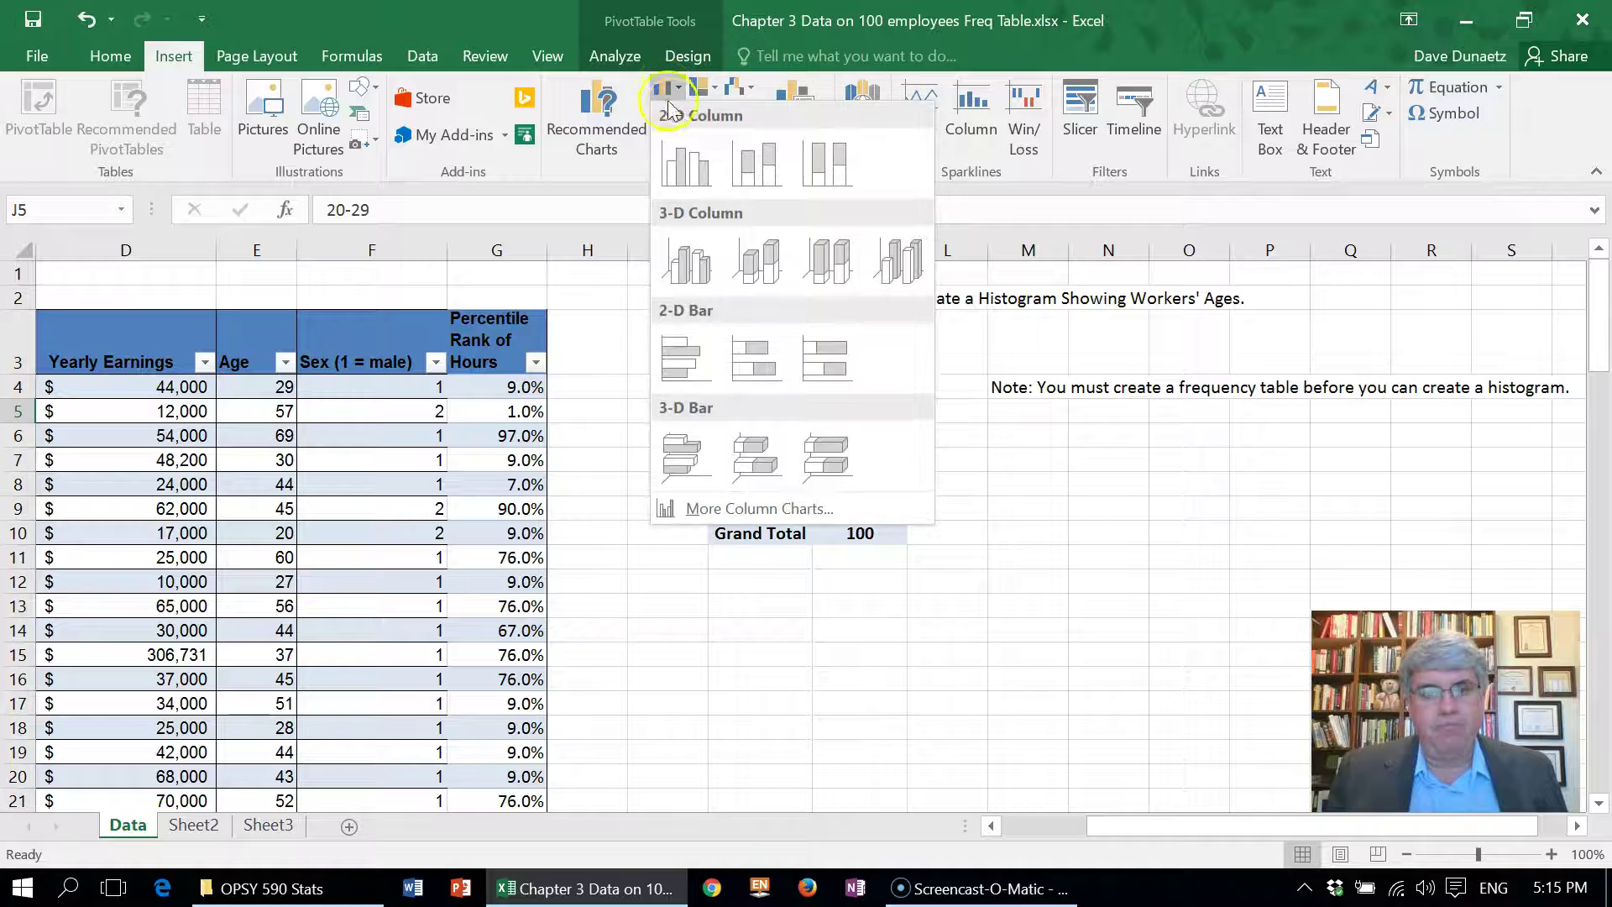
left_click(679, 160)
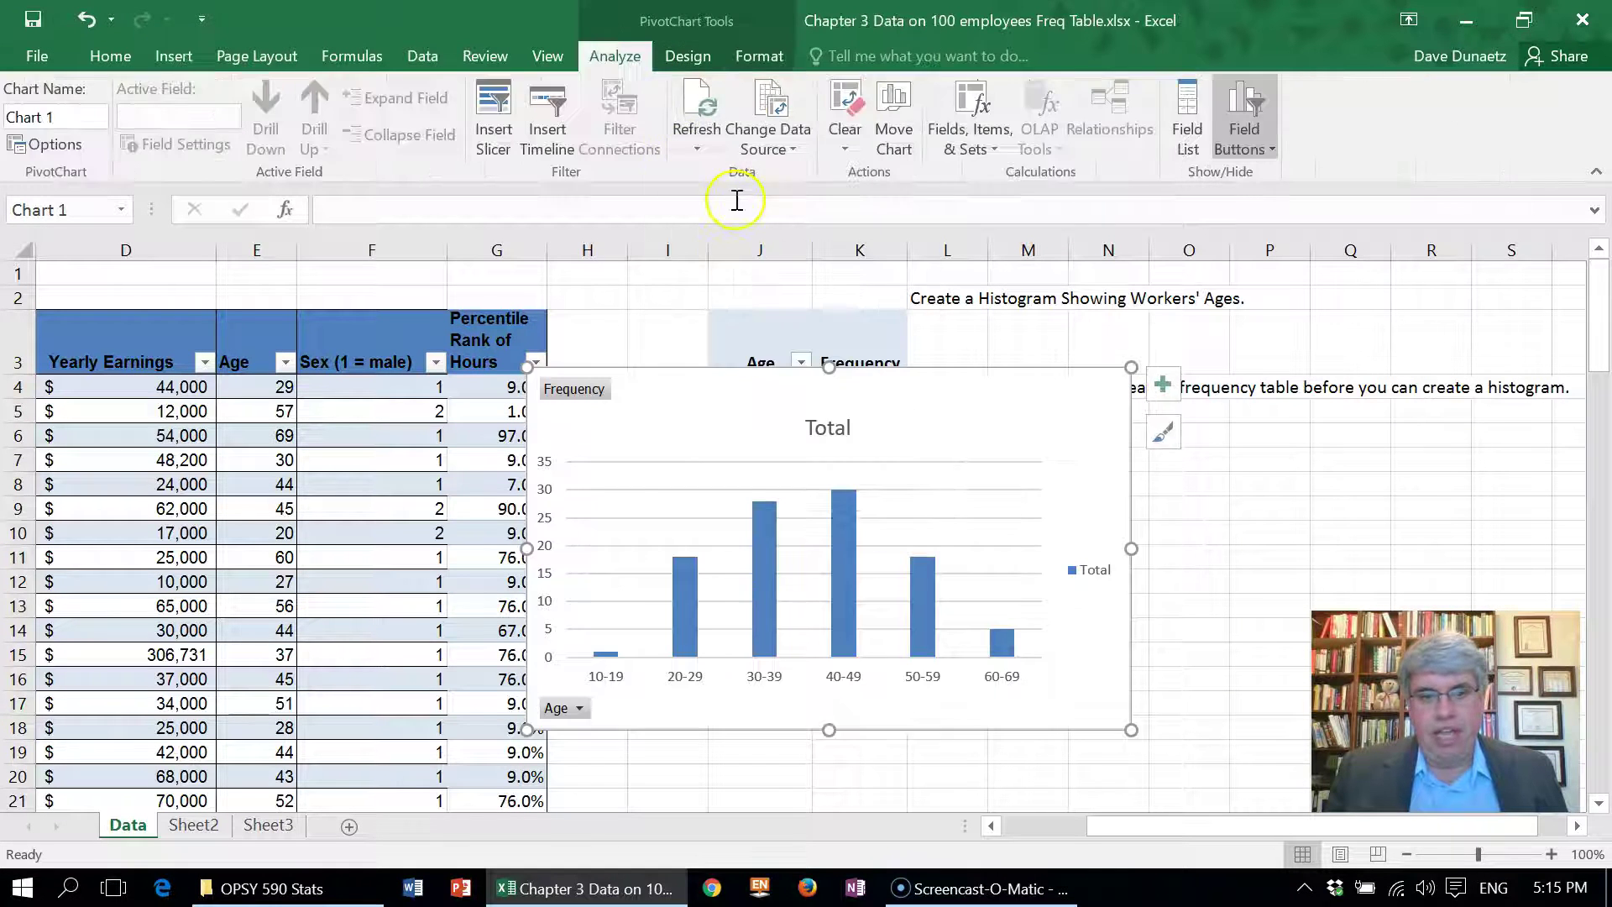
Move the chart right of the pivot table, below the note text.
left_click_drag(722, 369, 870, 434)
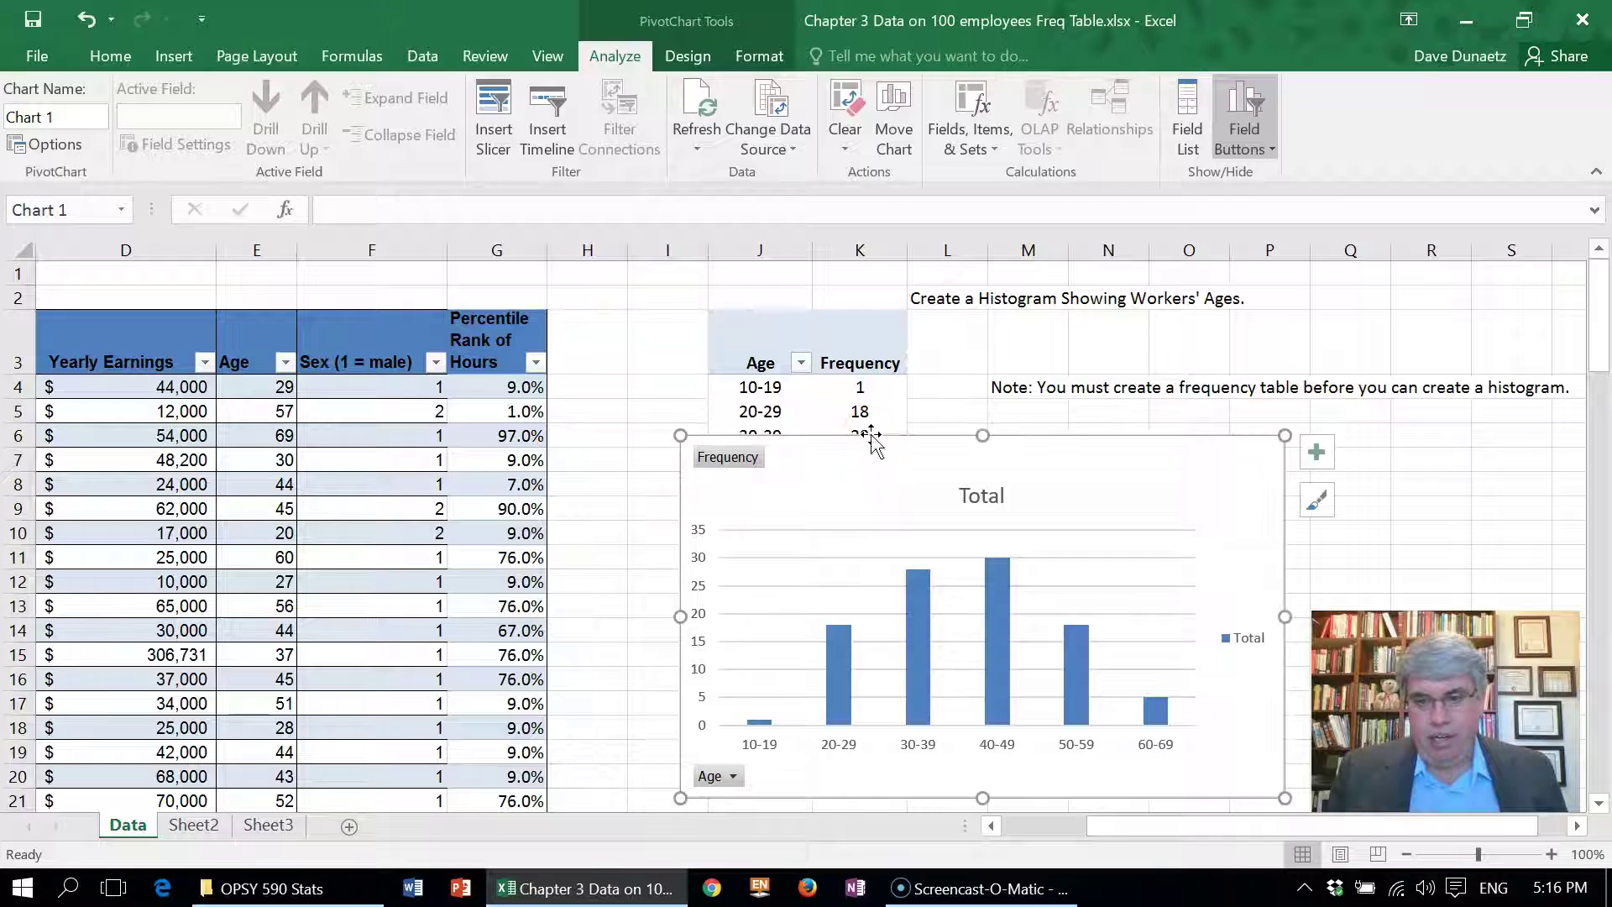
left_click_drag(1108, 825, 1209, 835)
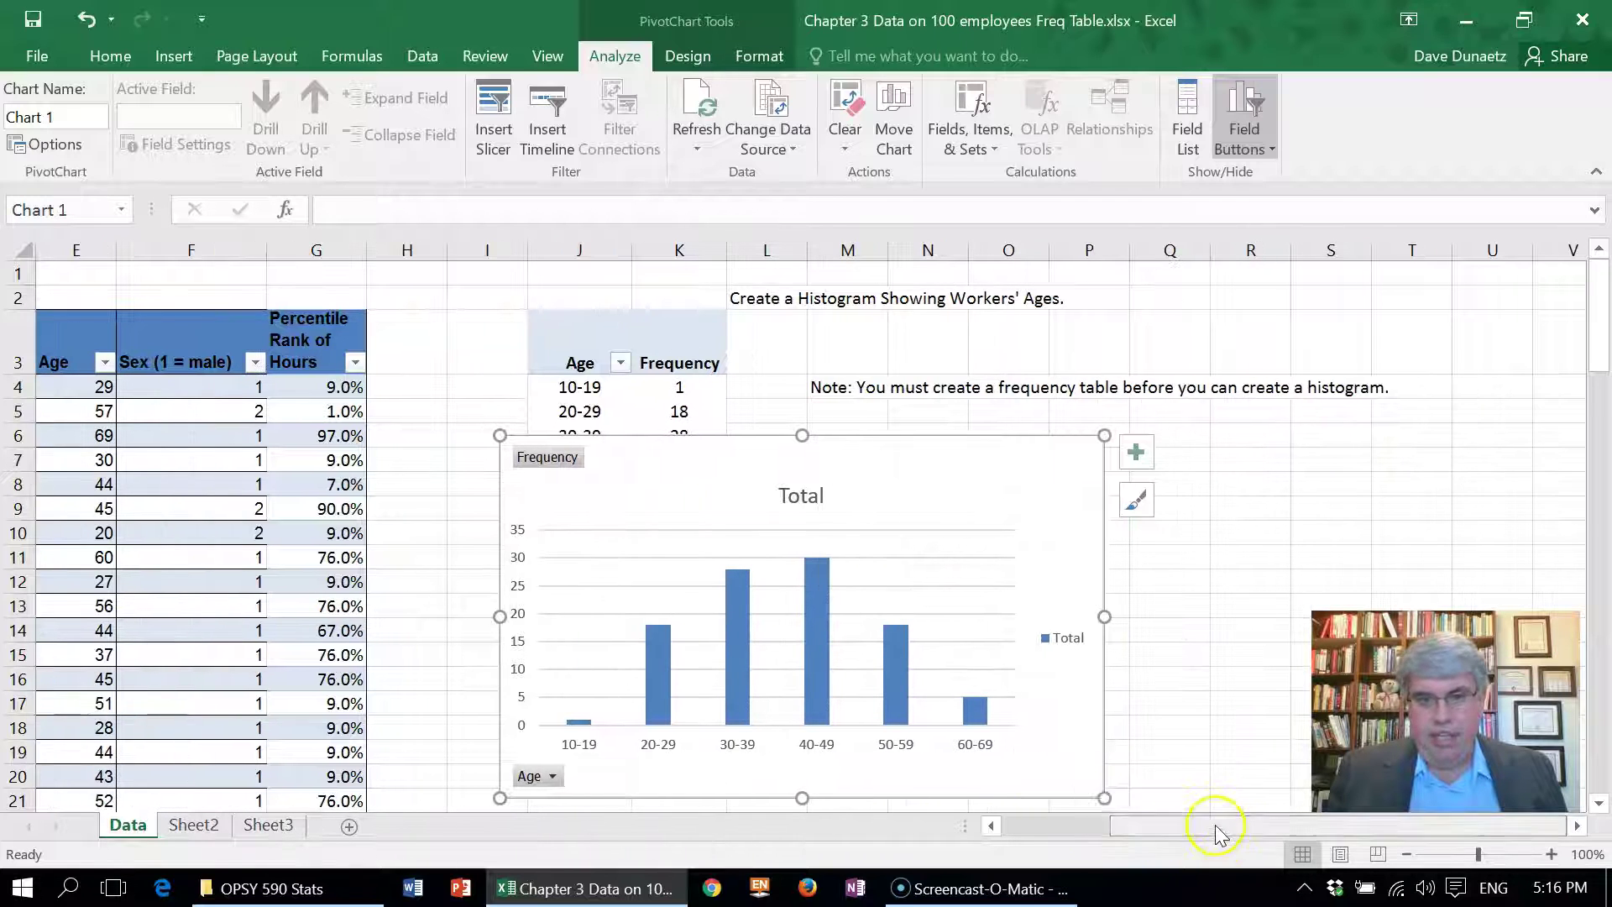
left_click_drag(743, 442, 936, 440)
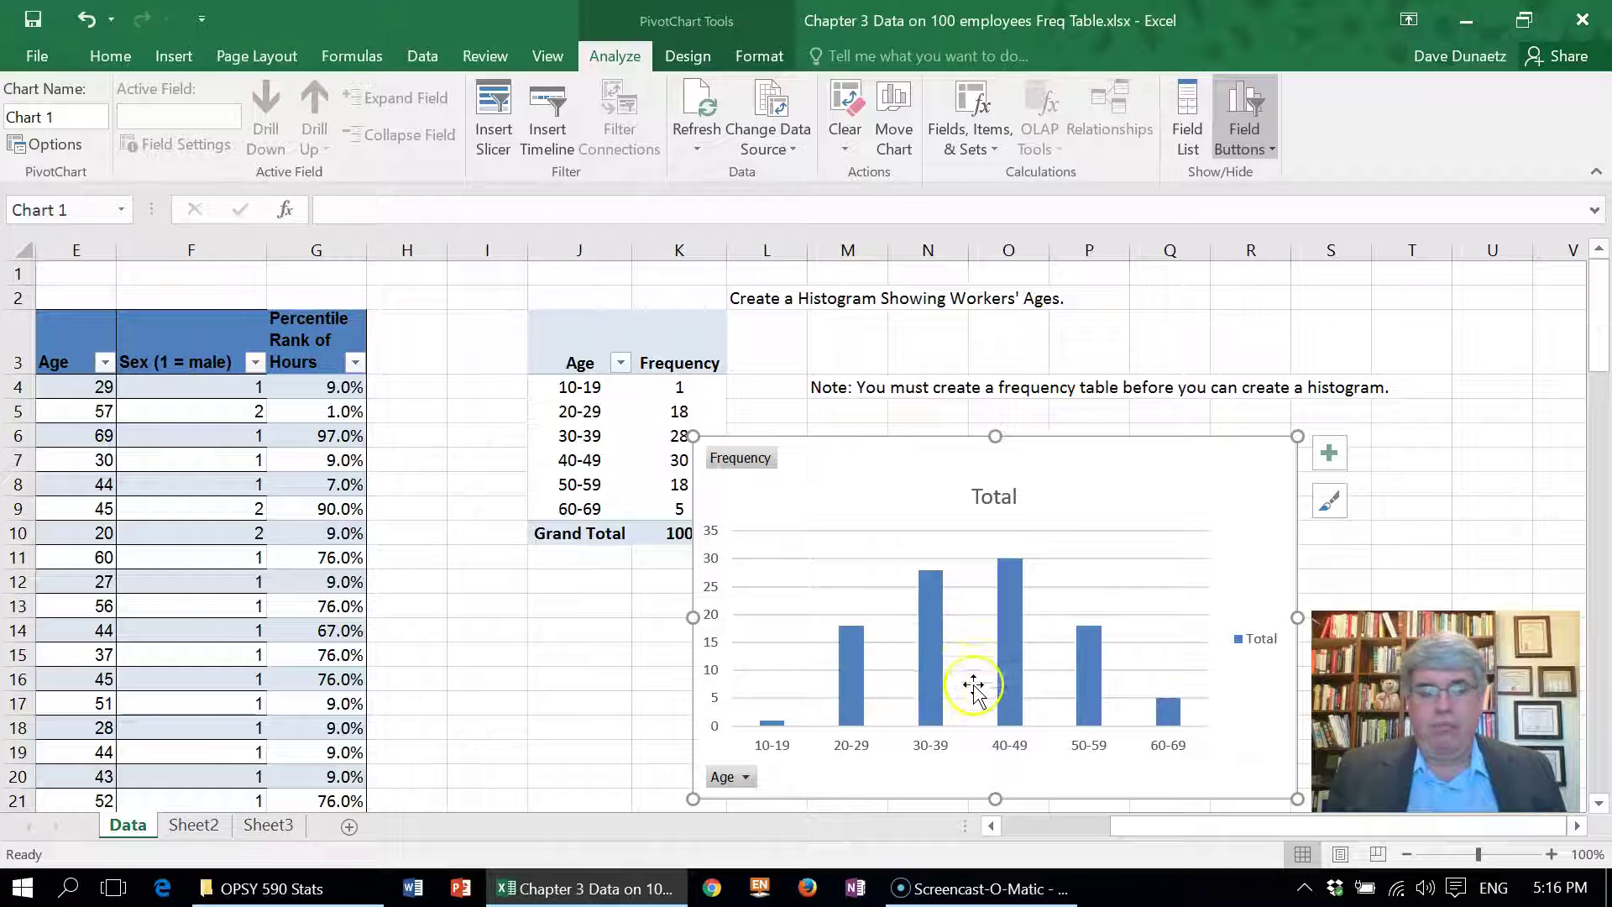
Open Format Data Series on the bars to set the gap width to 0%.
left_click(934, 667)
double_click(934, 663)
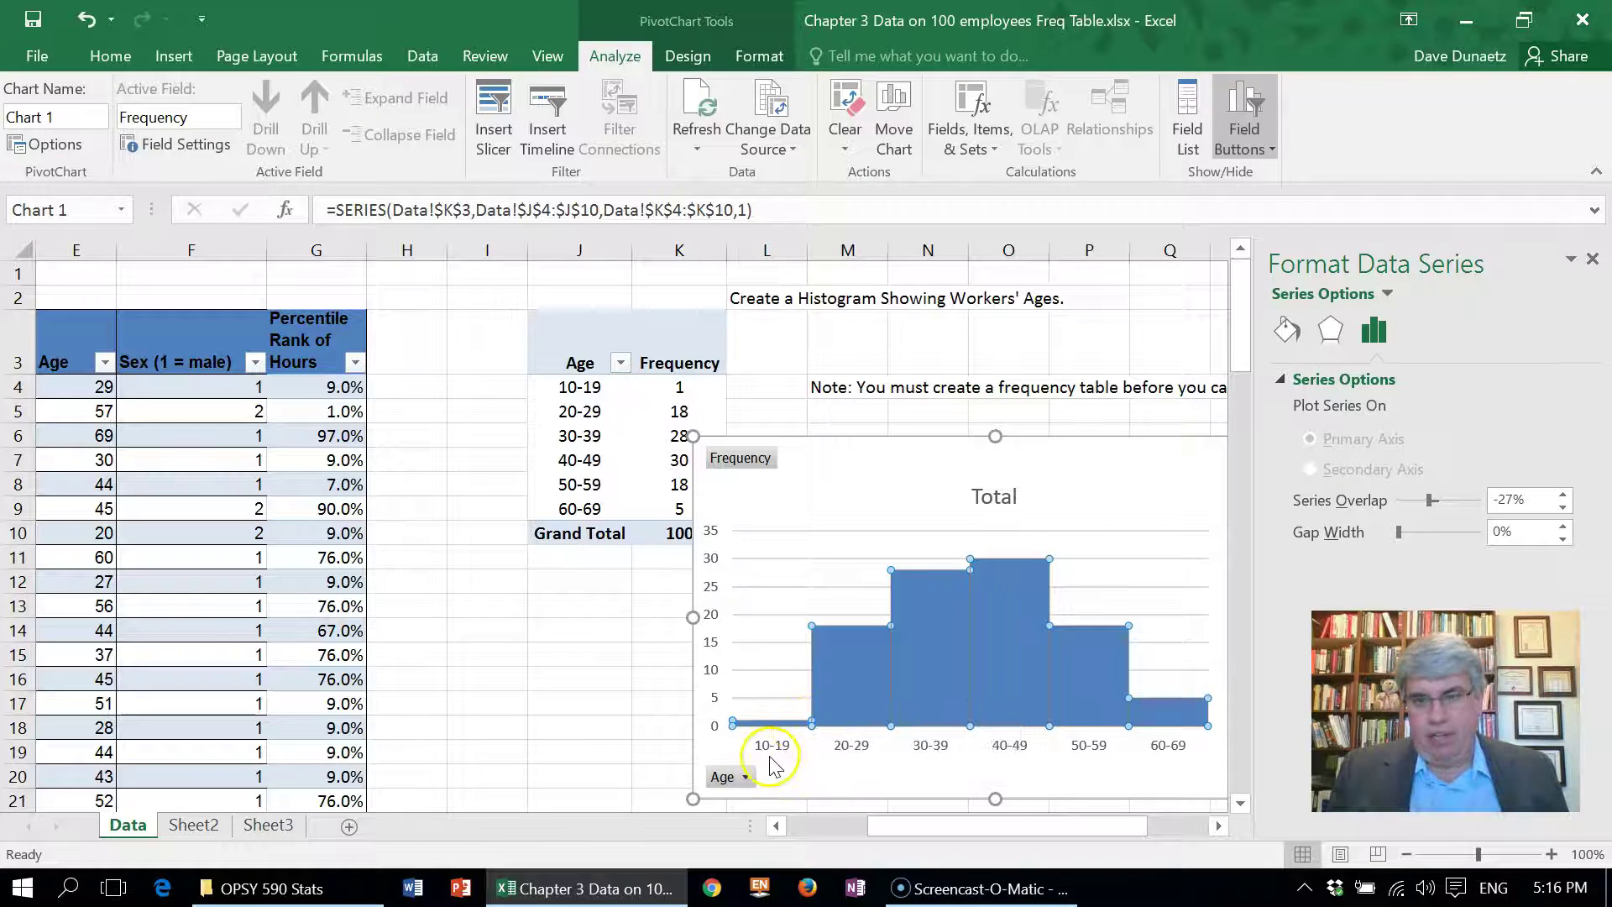
Give the histogram bars a solid black 1.25 pt border.
left_click(1284, 331)
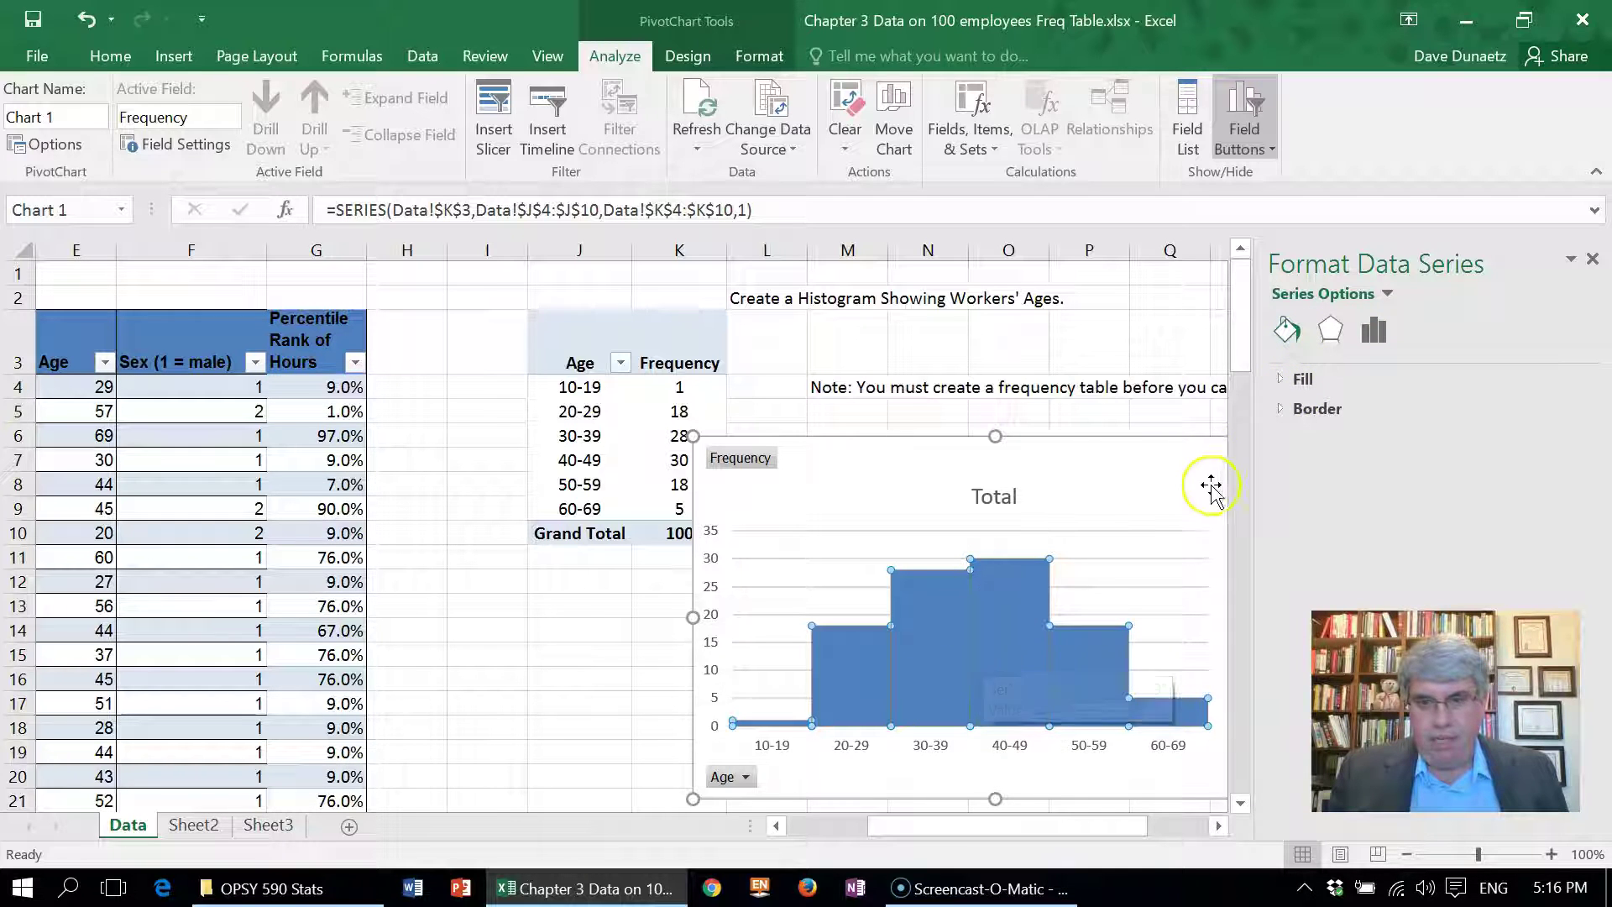
left_click(1316, 408)
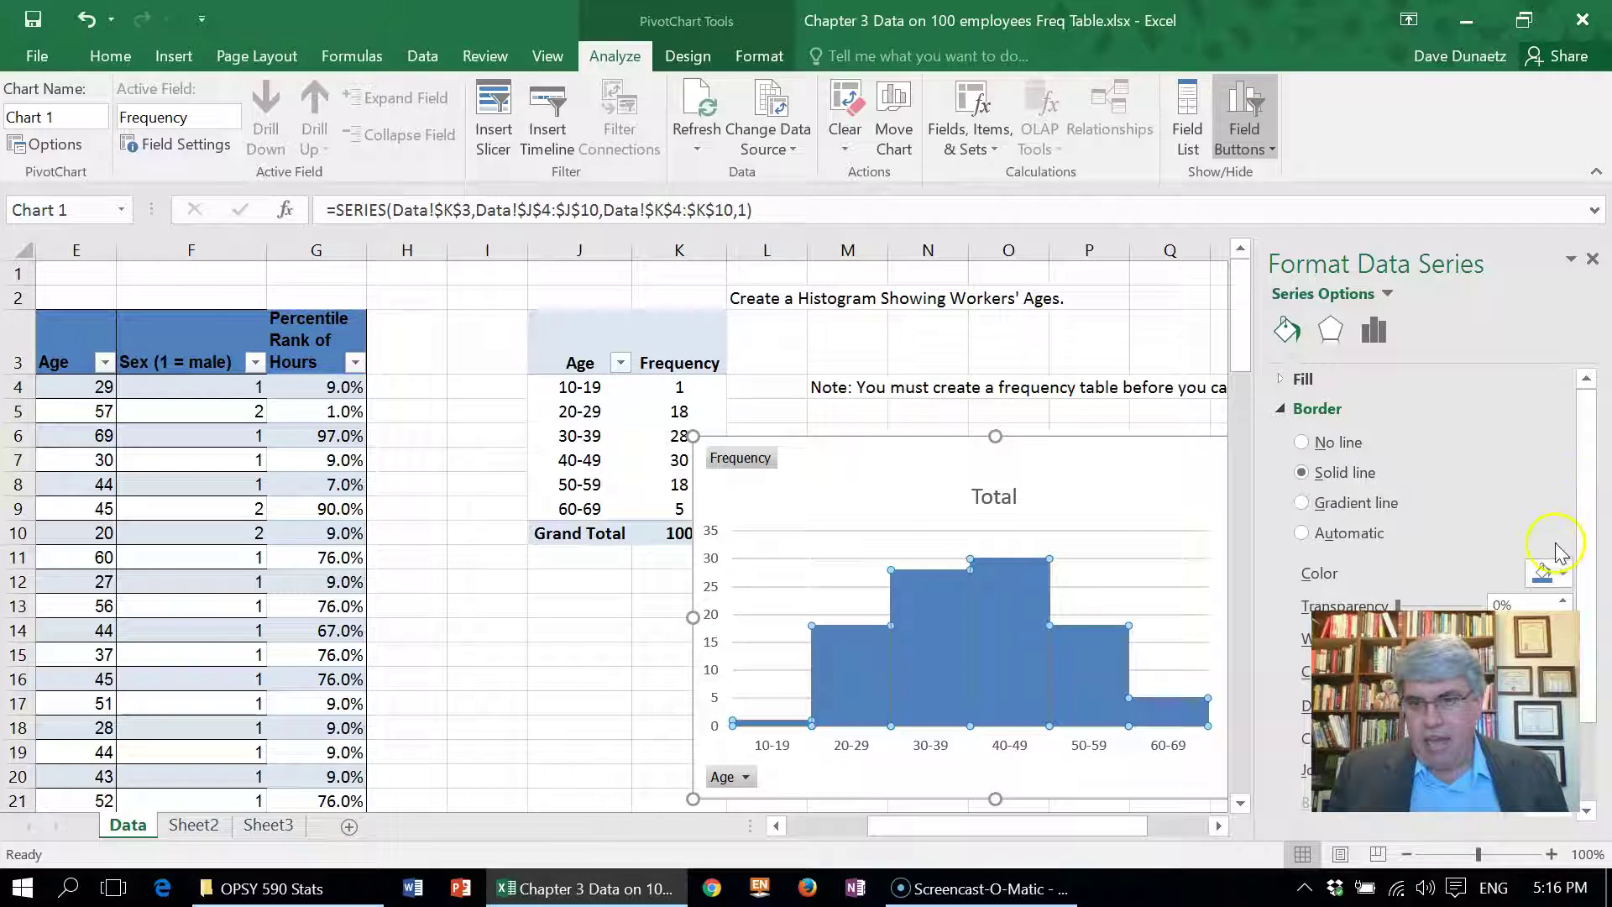
left_click(1533, 574)
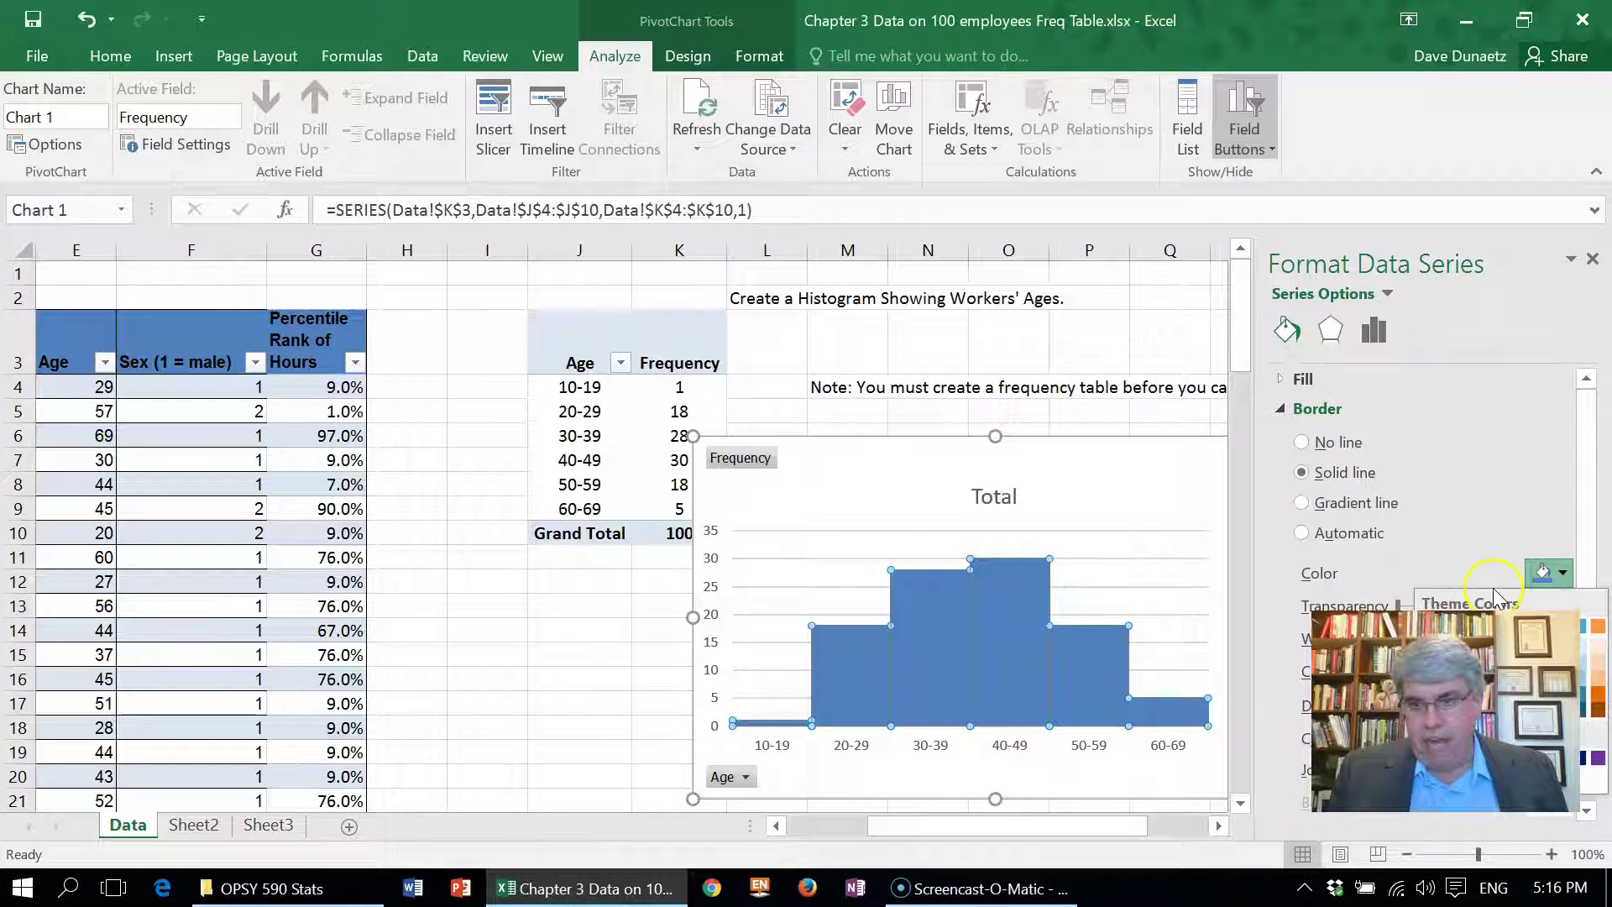
scroll(1444, 558, "down", 1)
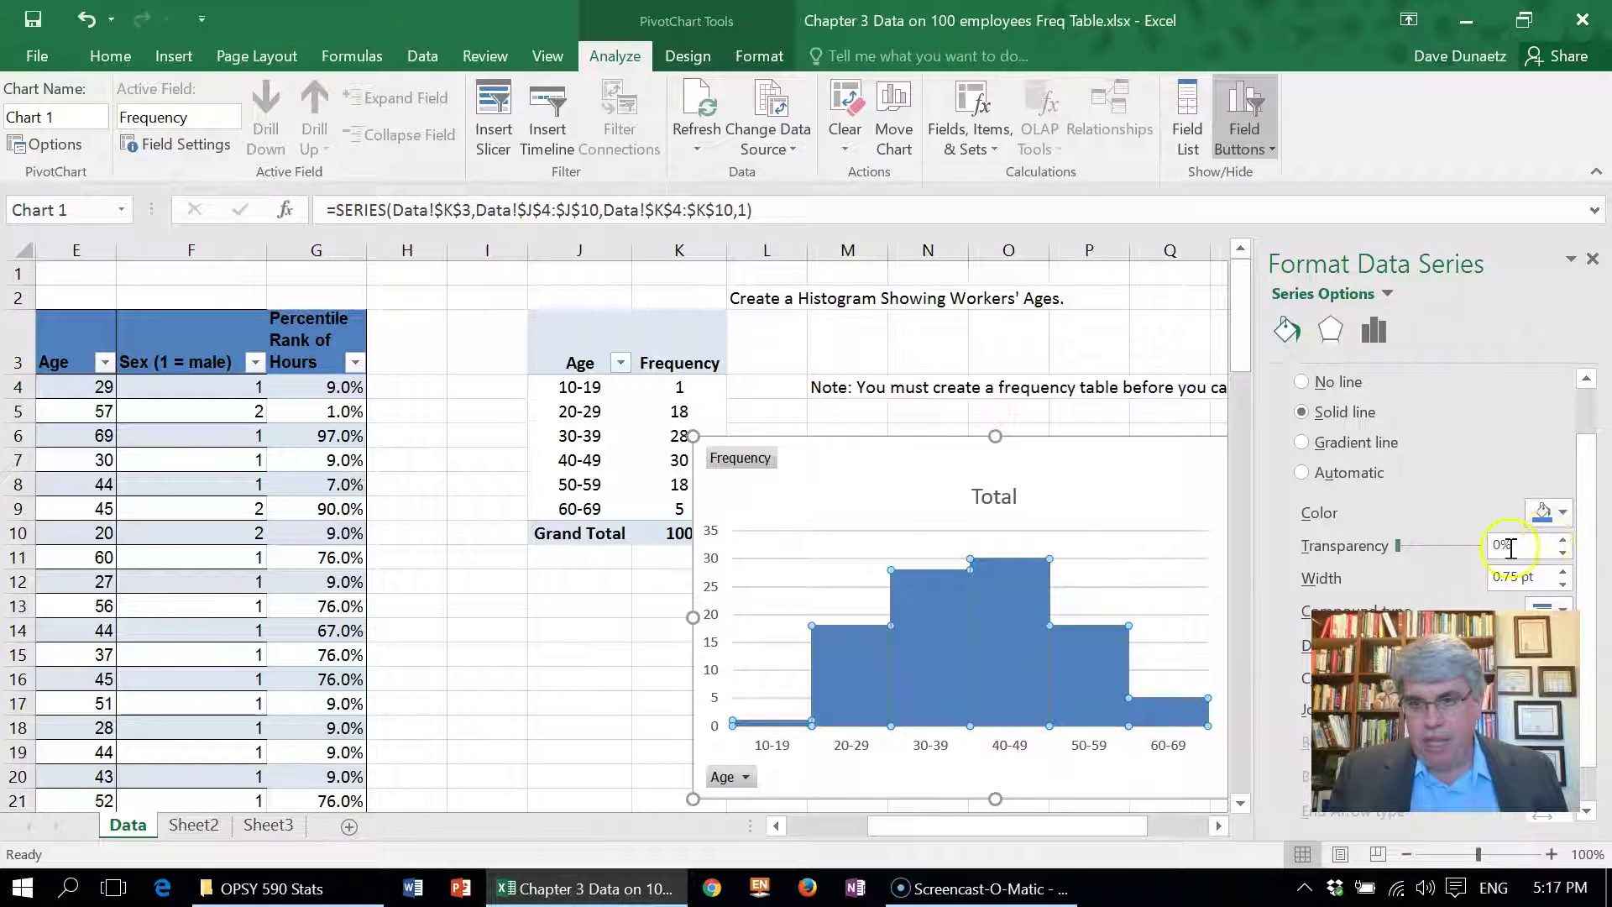
left_click(1561, 513)
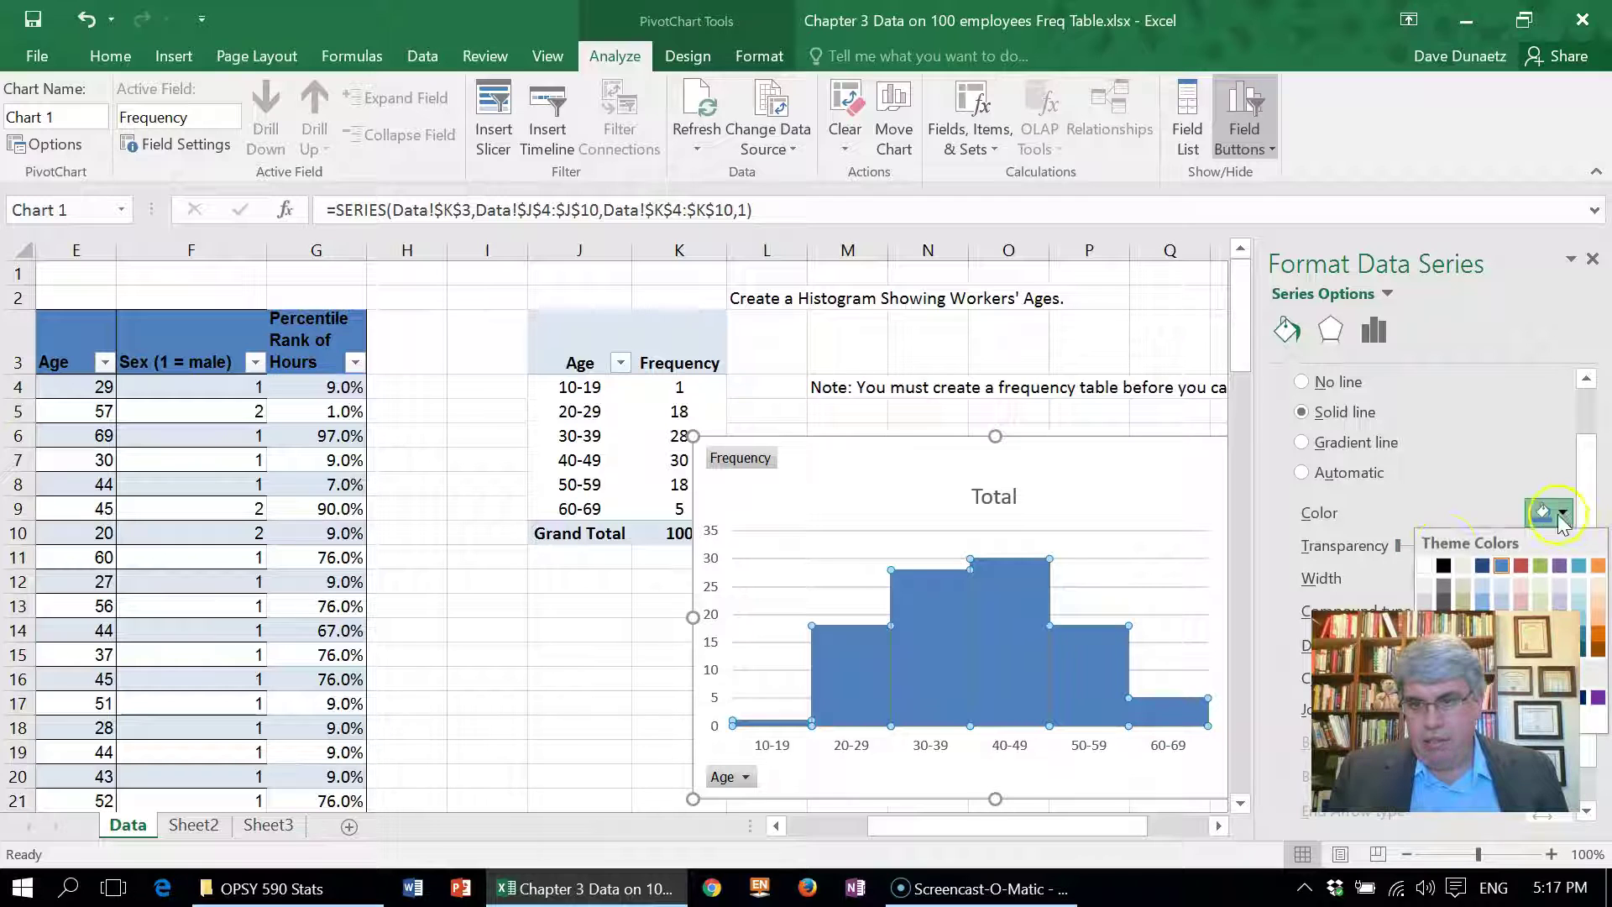
left_click(1442, 569)
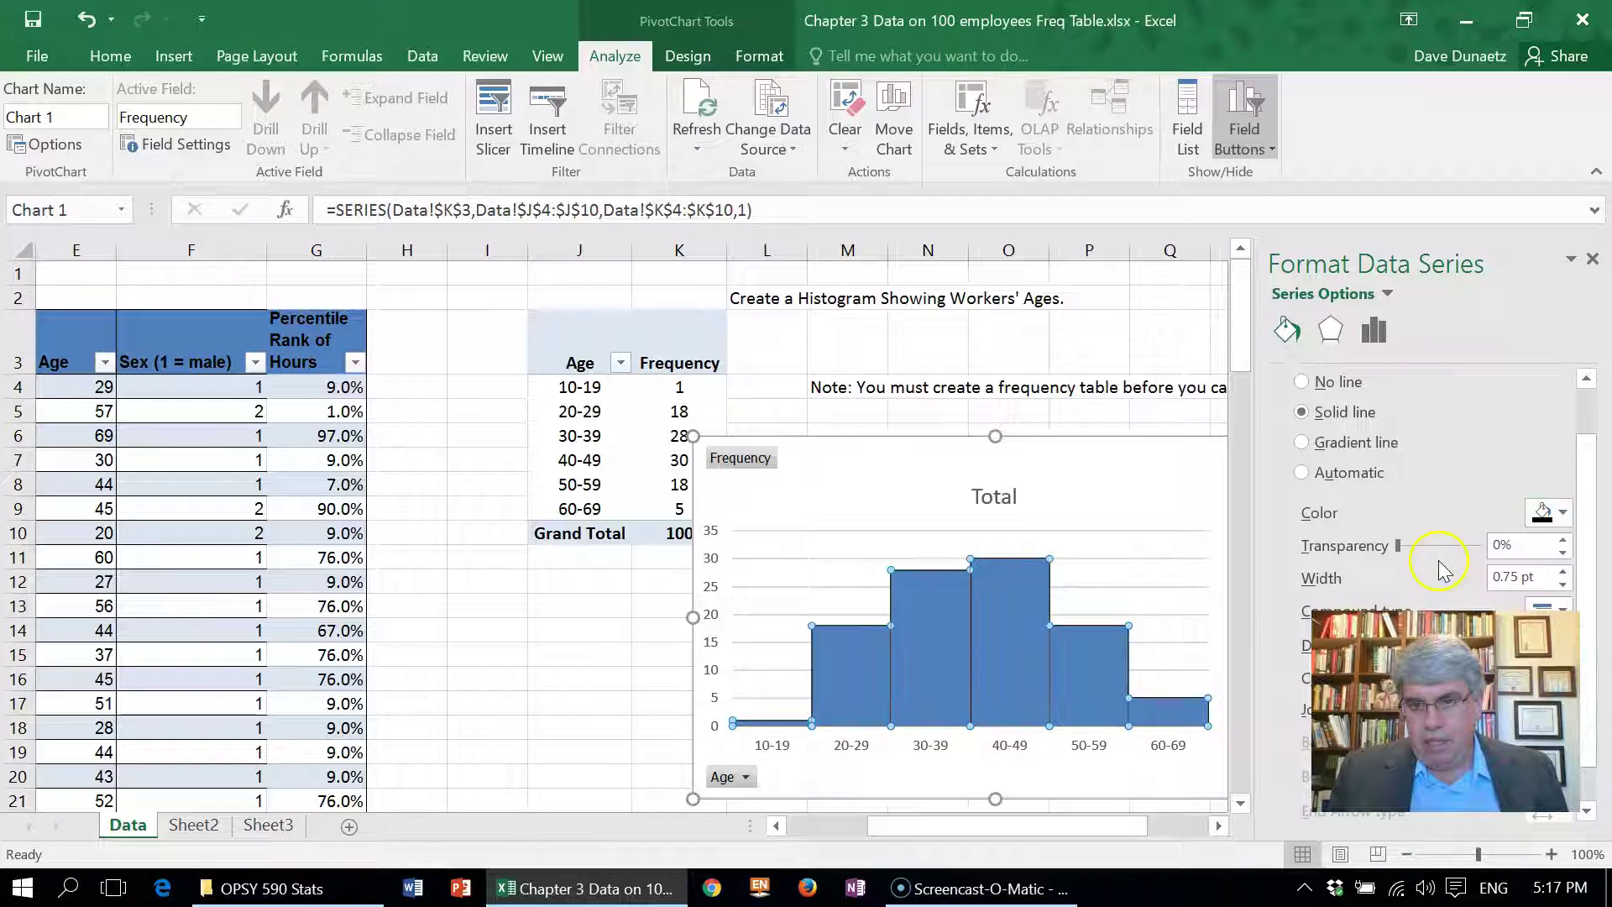
left_click(1562, 573)
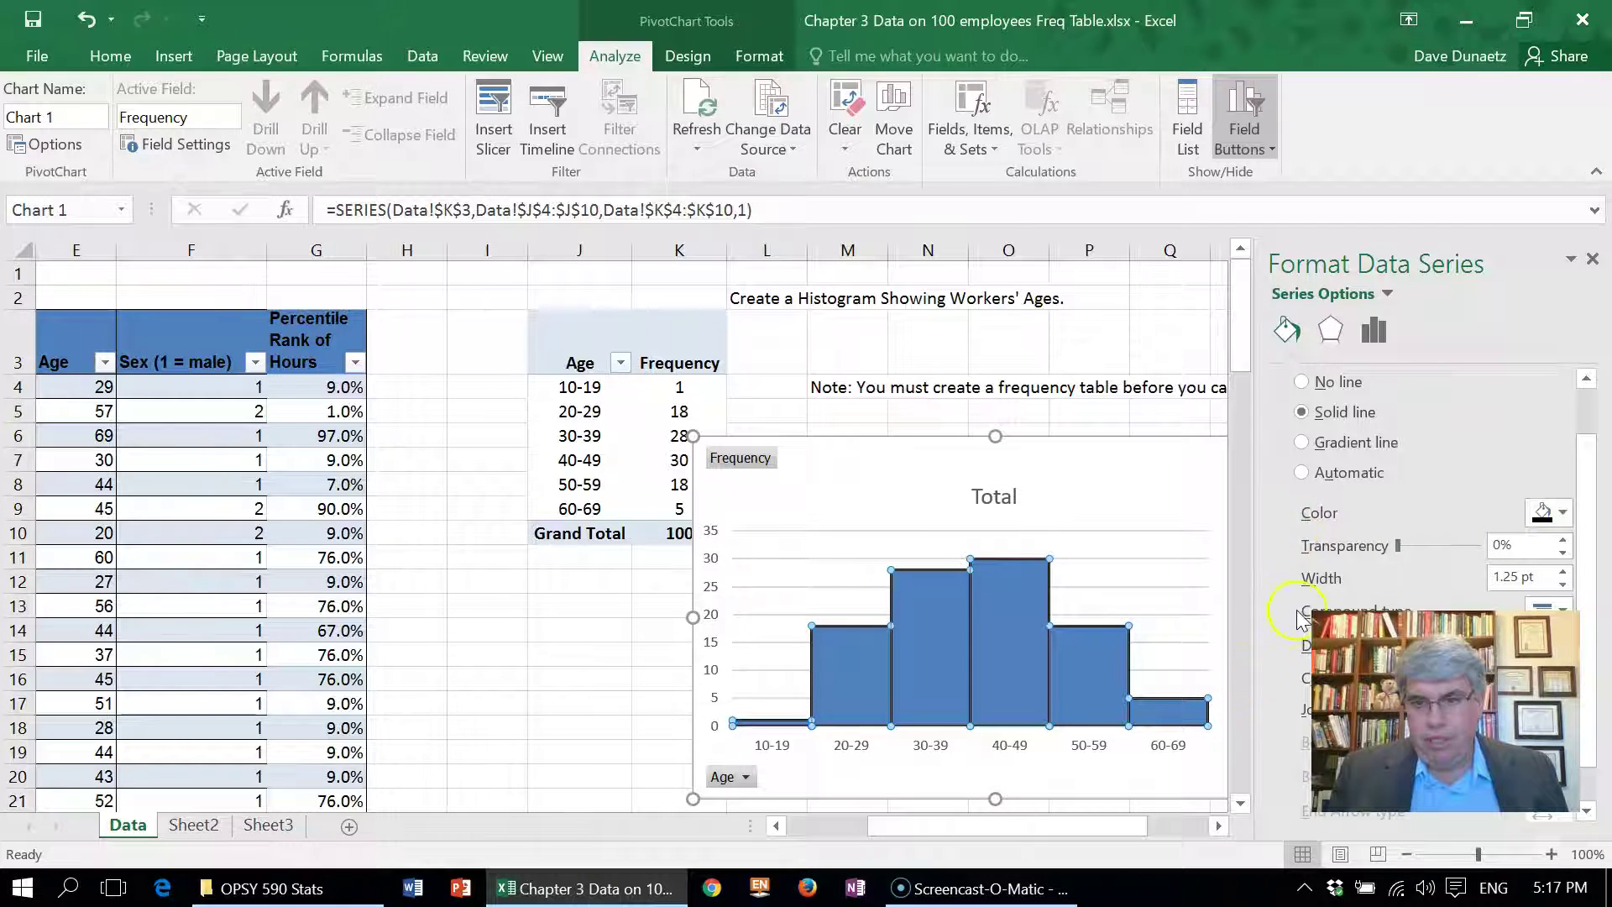
scroll(1496, 571, "down", 1)
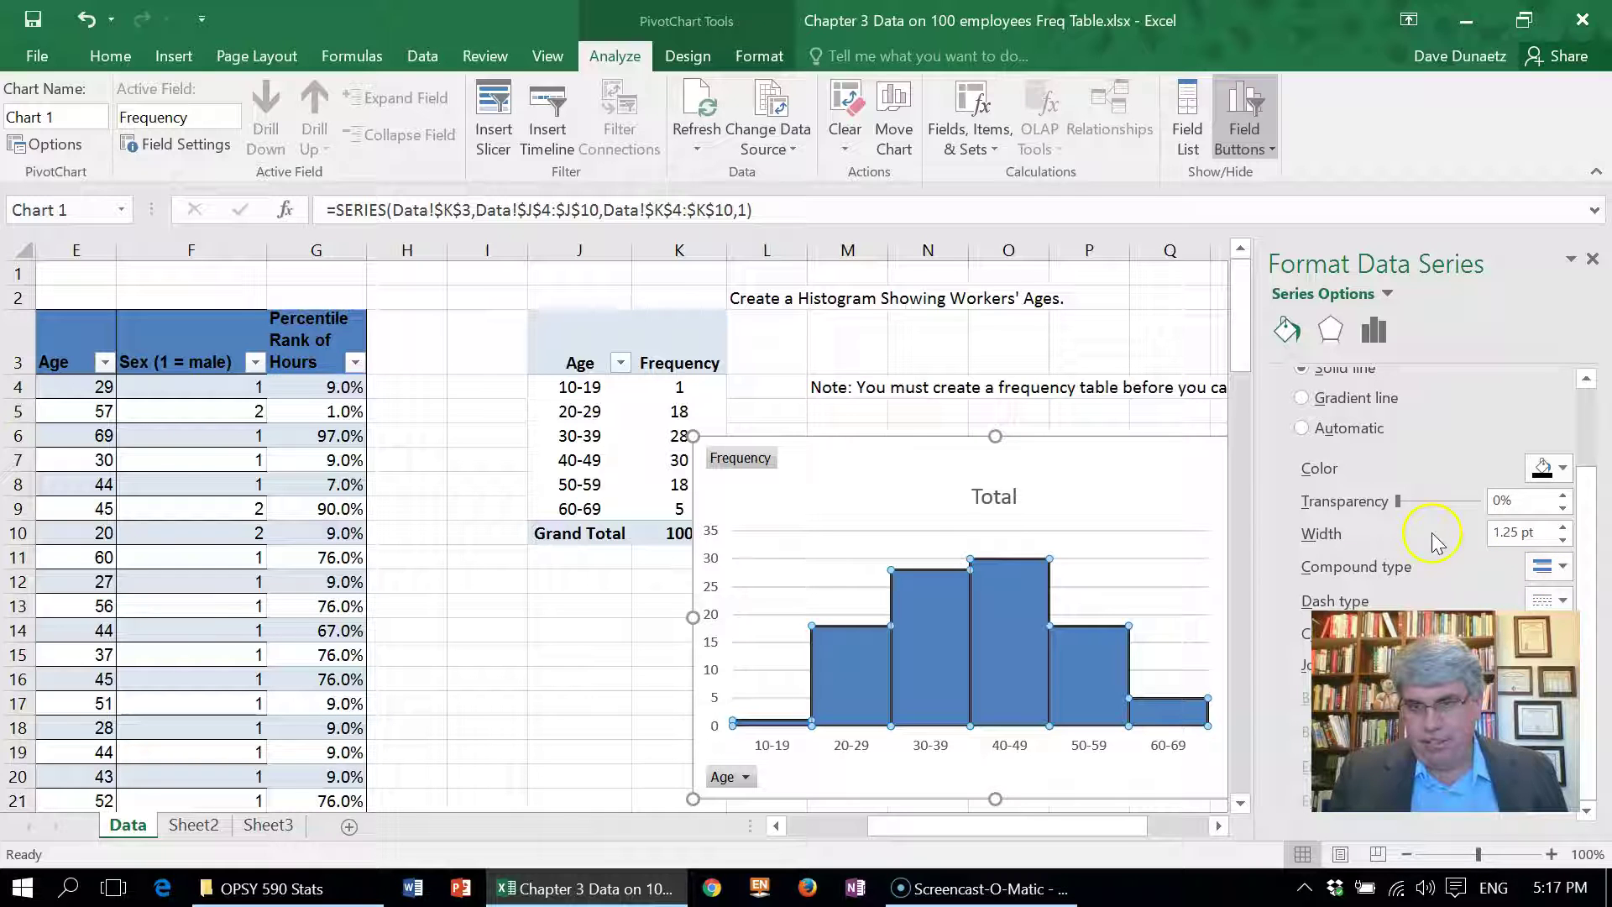
scroll(1296, 499, "up", 1)
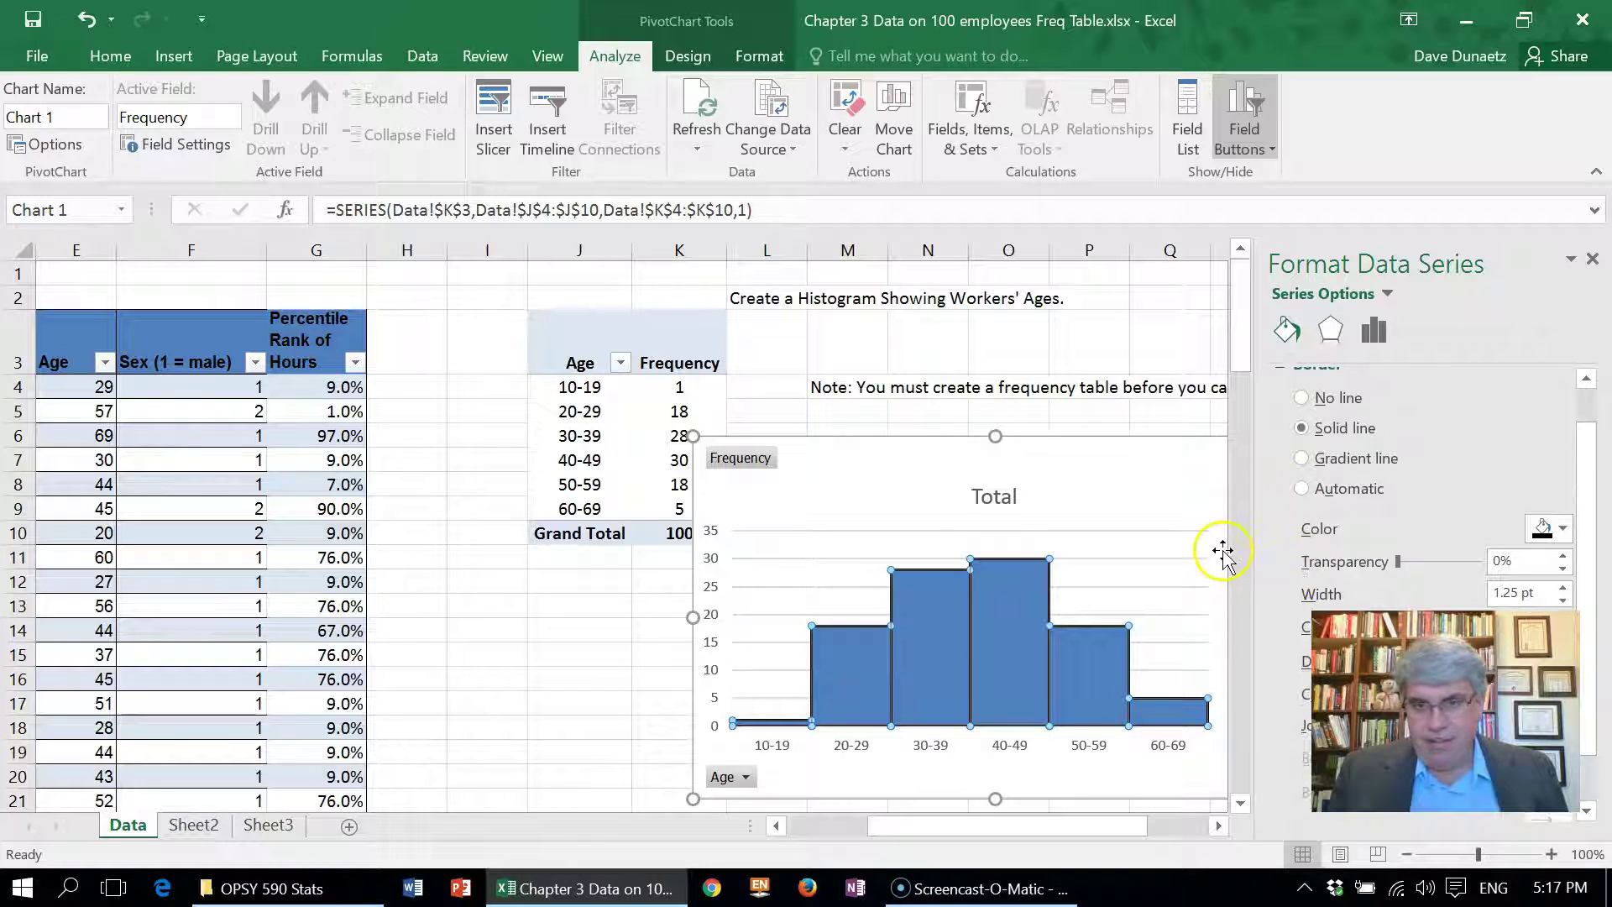
left_click(585, 652)
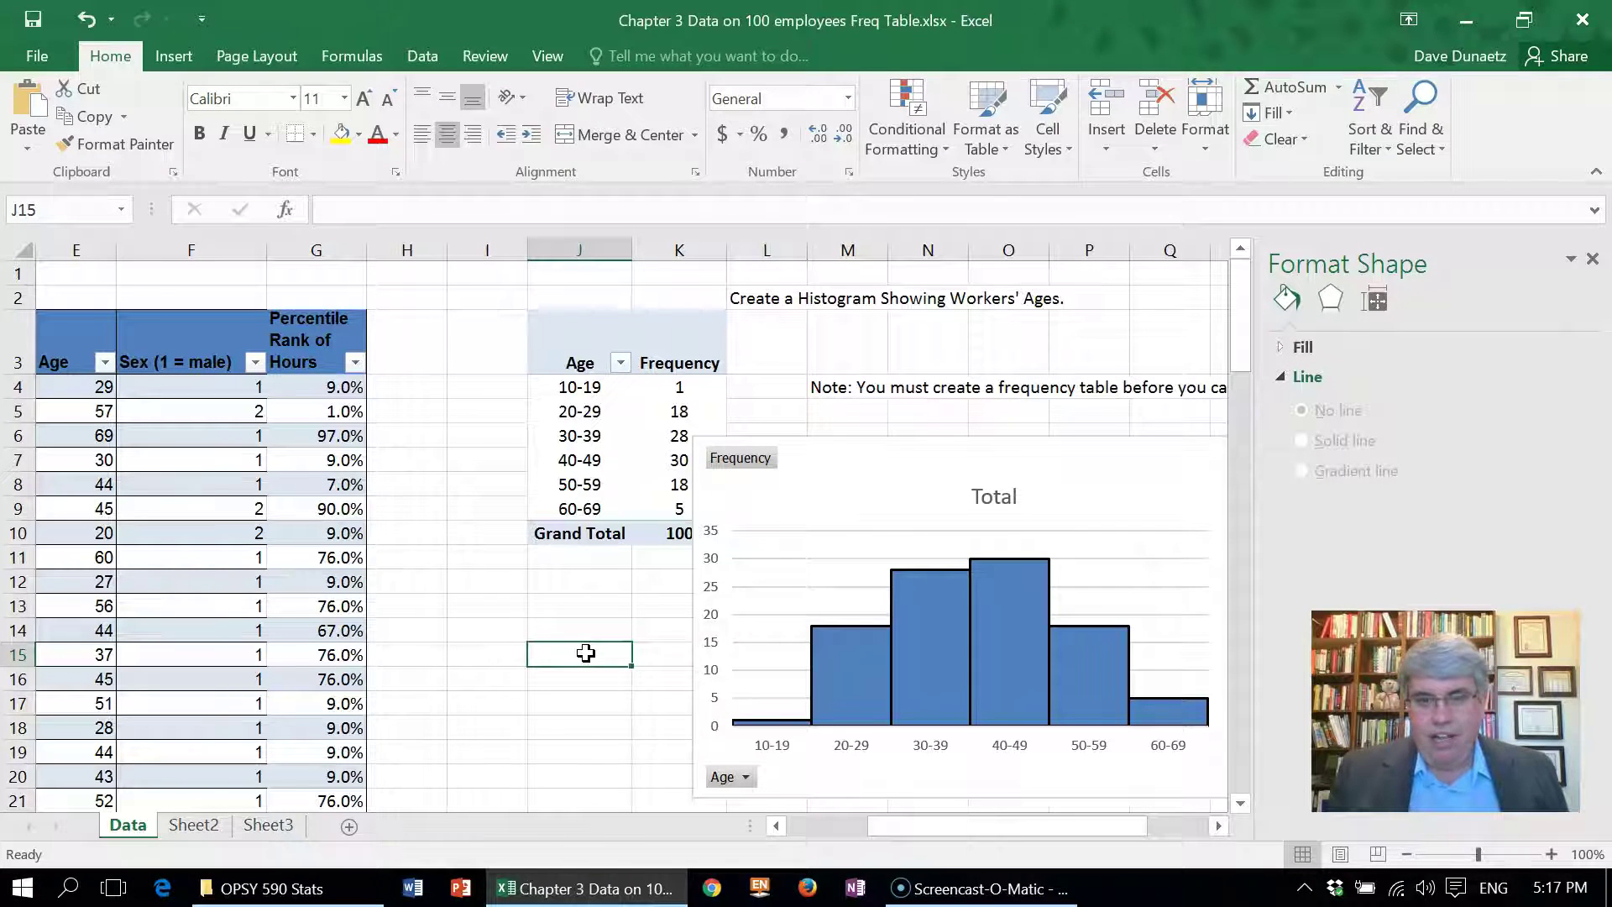
Move the chart slightly higher on the sheet.
left_click(1592, 260)
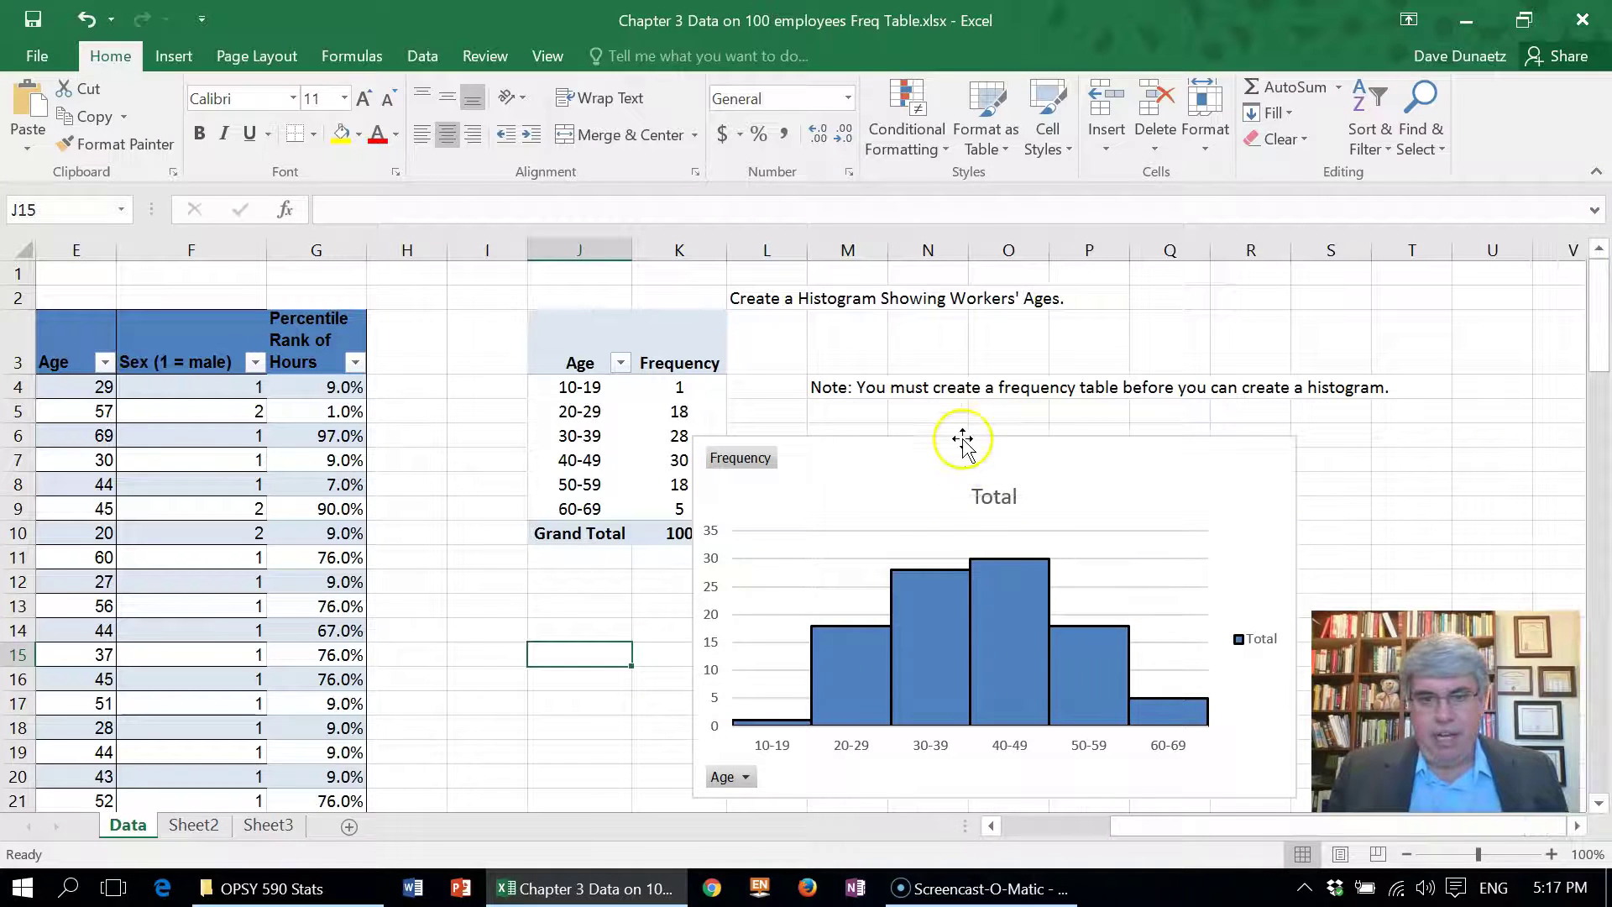
left_click_drag(962, 439, 955, 417)
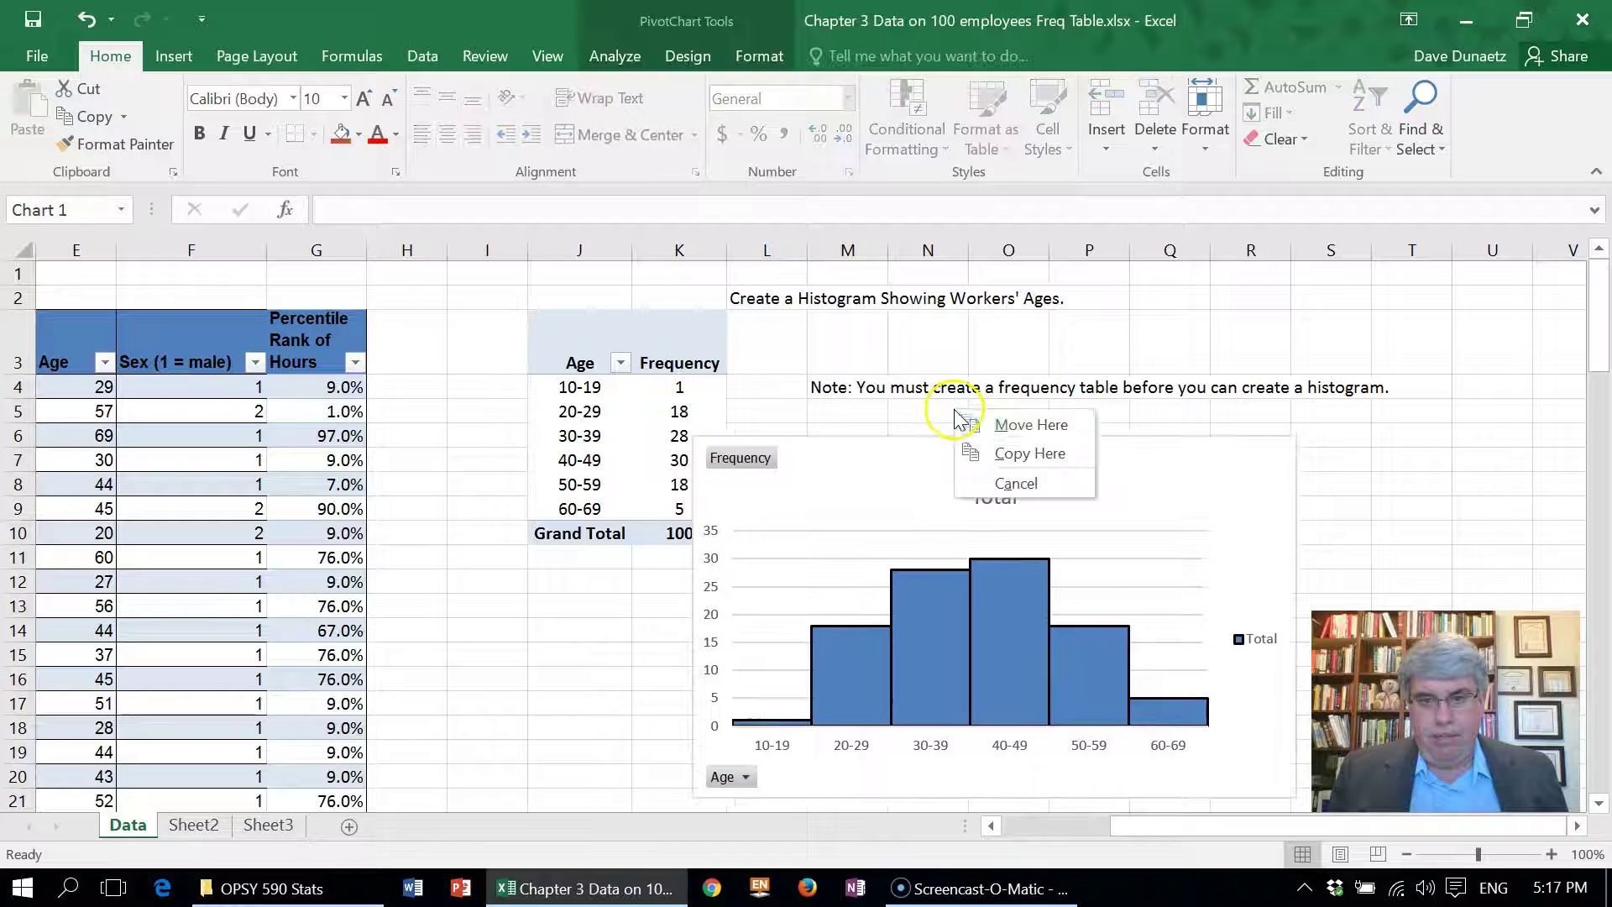
left_click(961, 424)
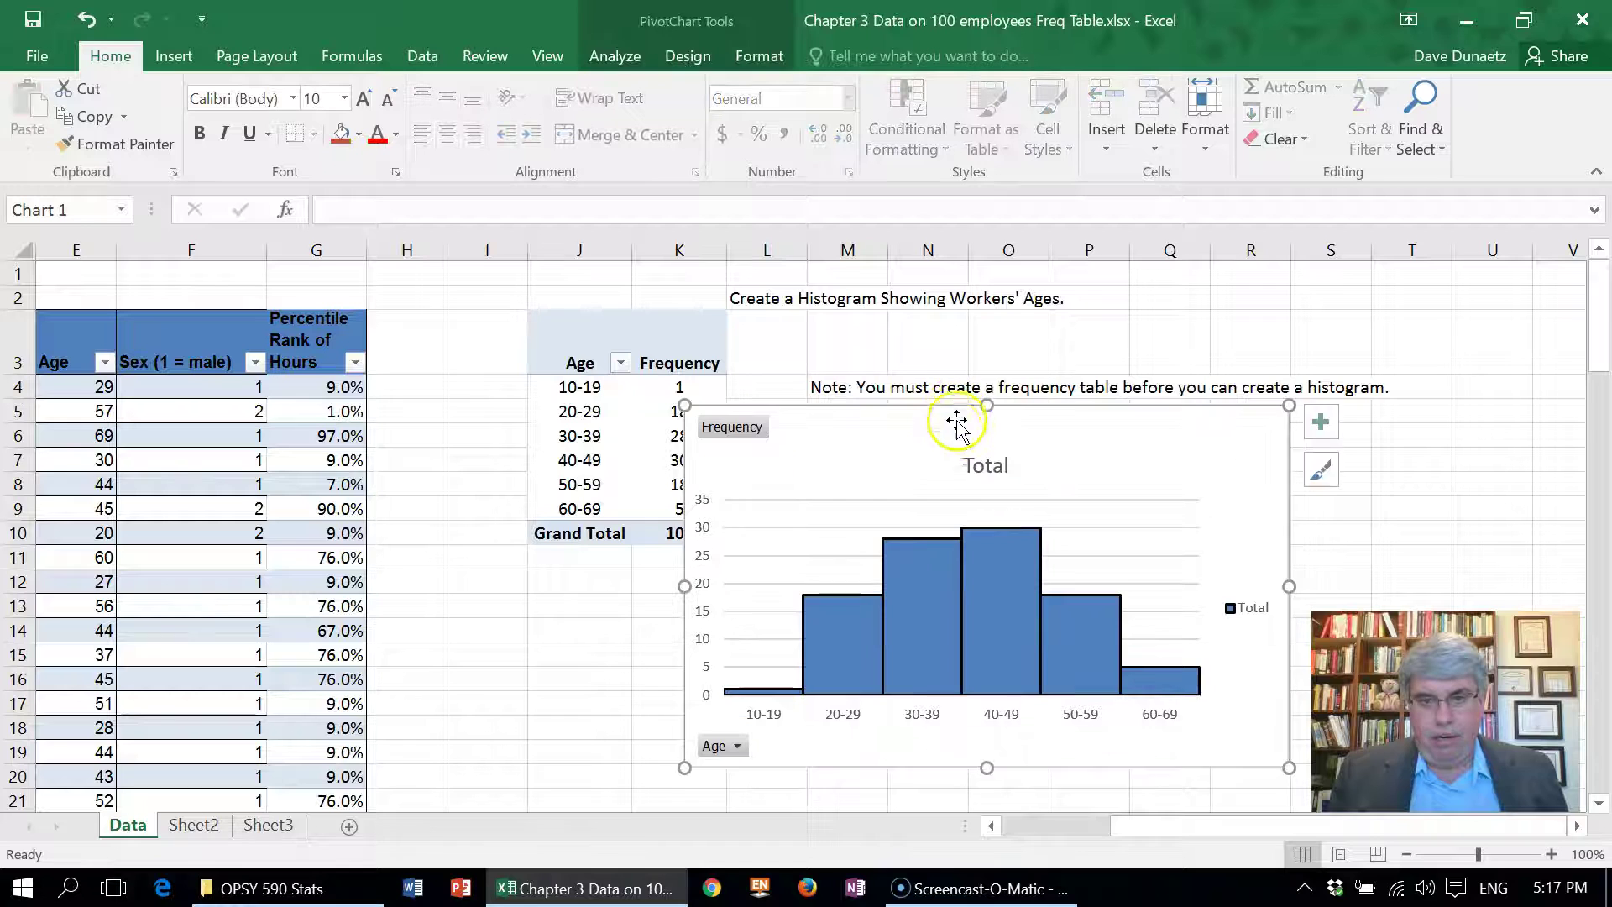
Retitle the chart from Total to 'Histogram of Workers' Ages'.
left_click(1010, 464)
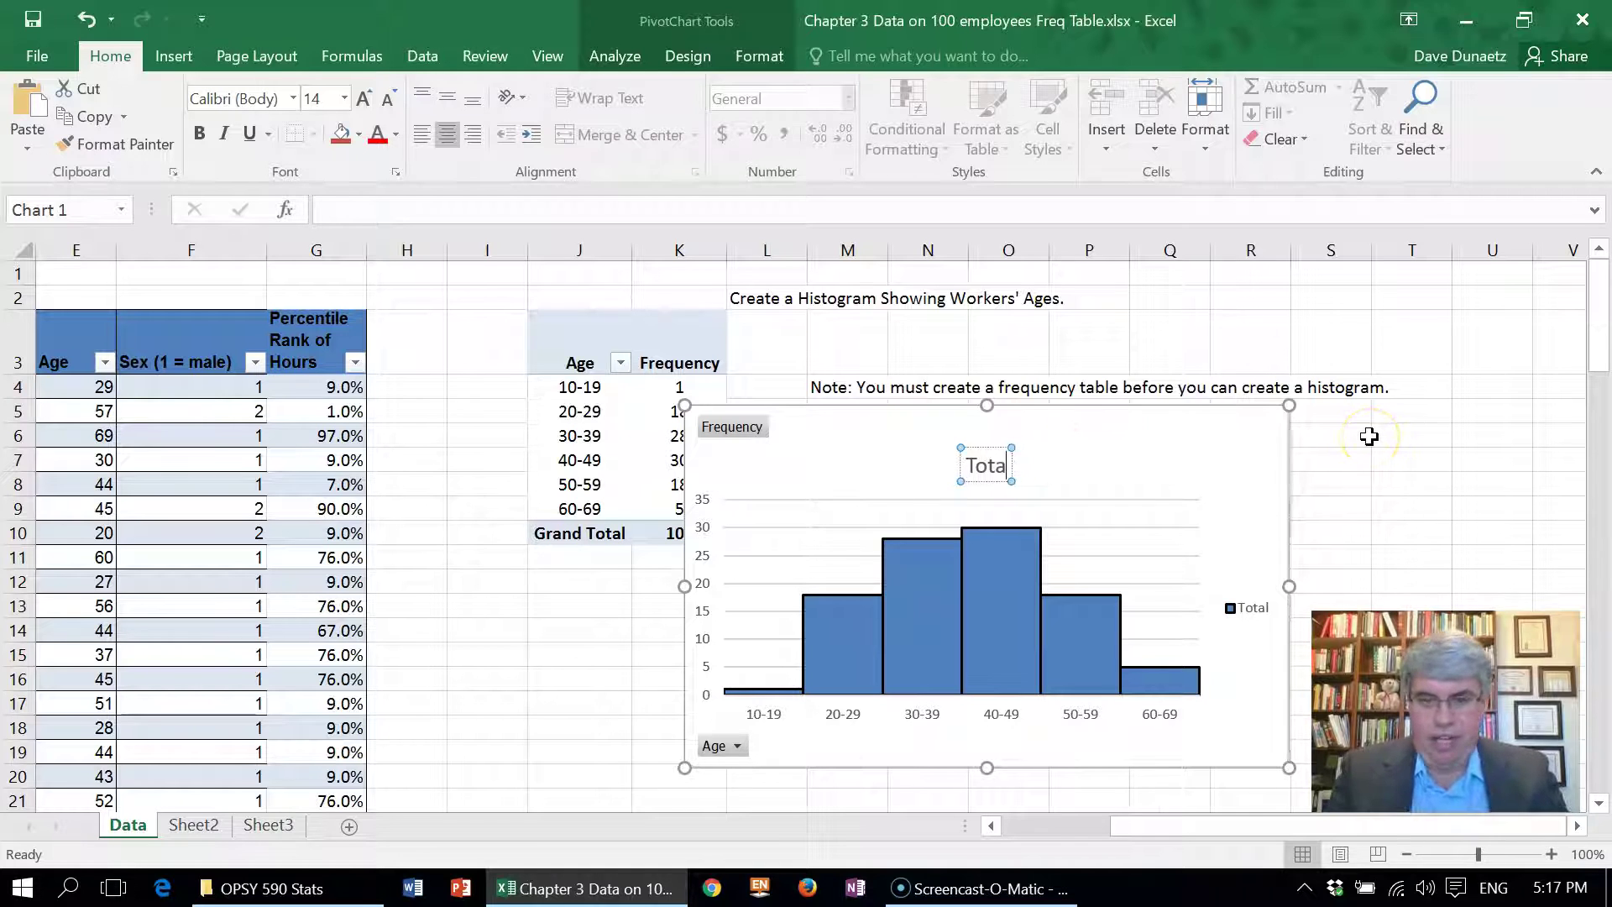
key("BackSpace")
key("BackSpace")
key("BackSpace")
key("BackSpace")
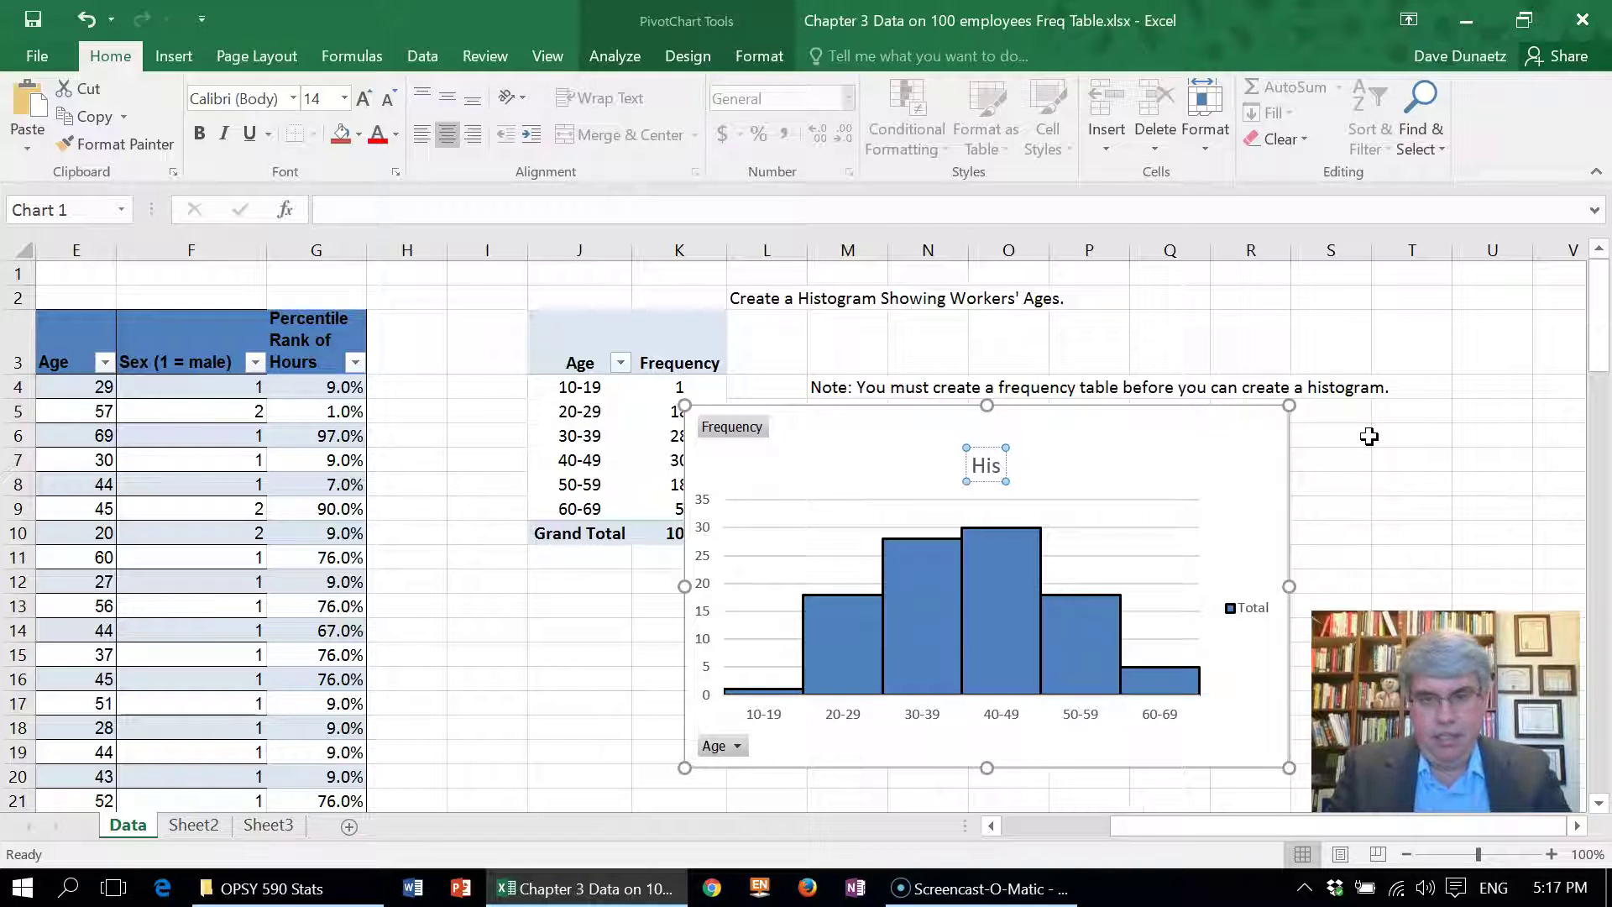
type("Histogram of")
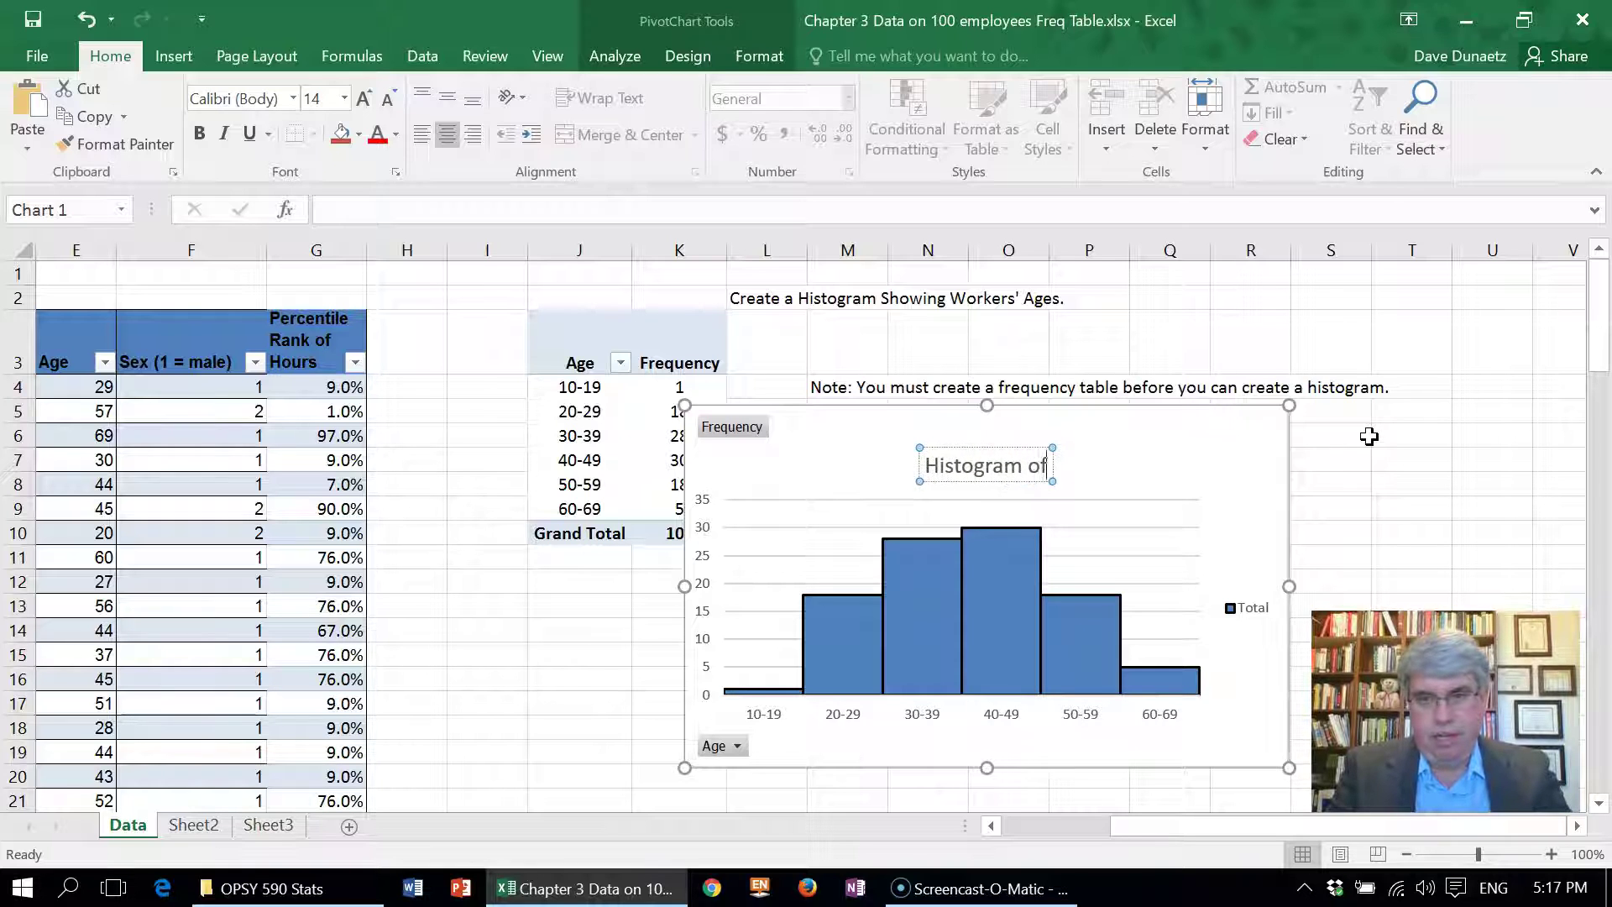
type(" Wo")
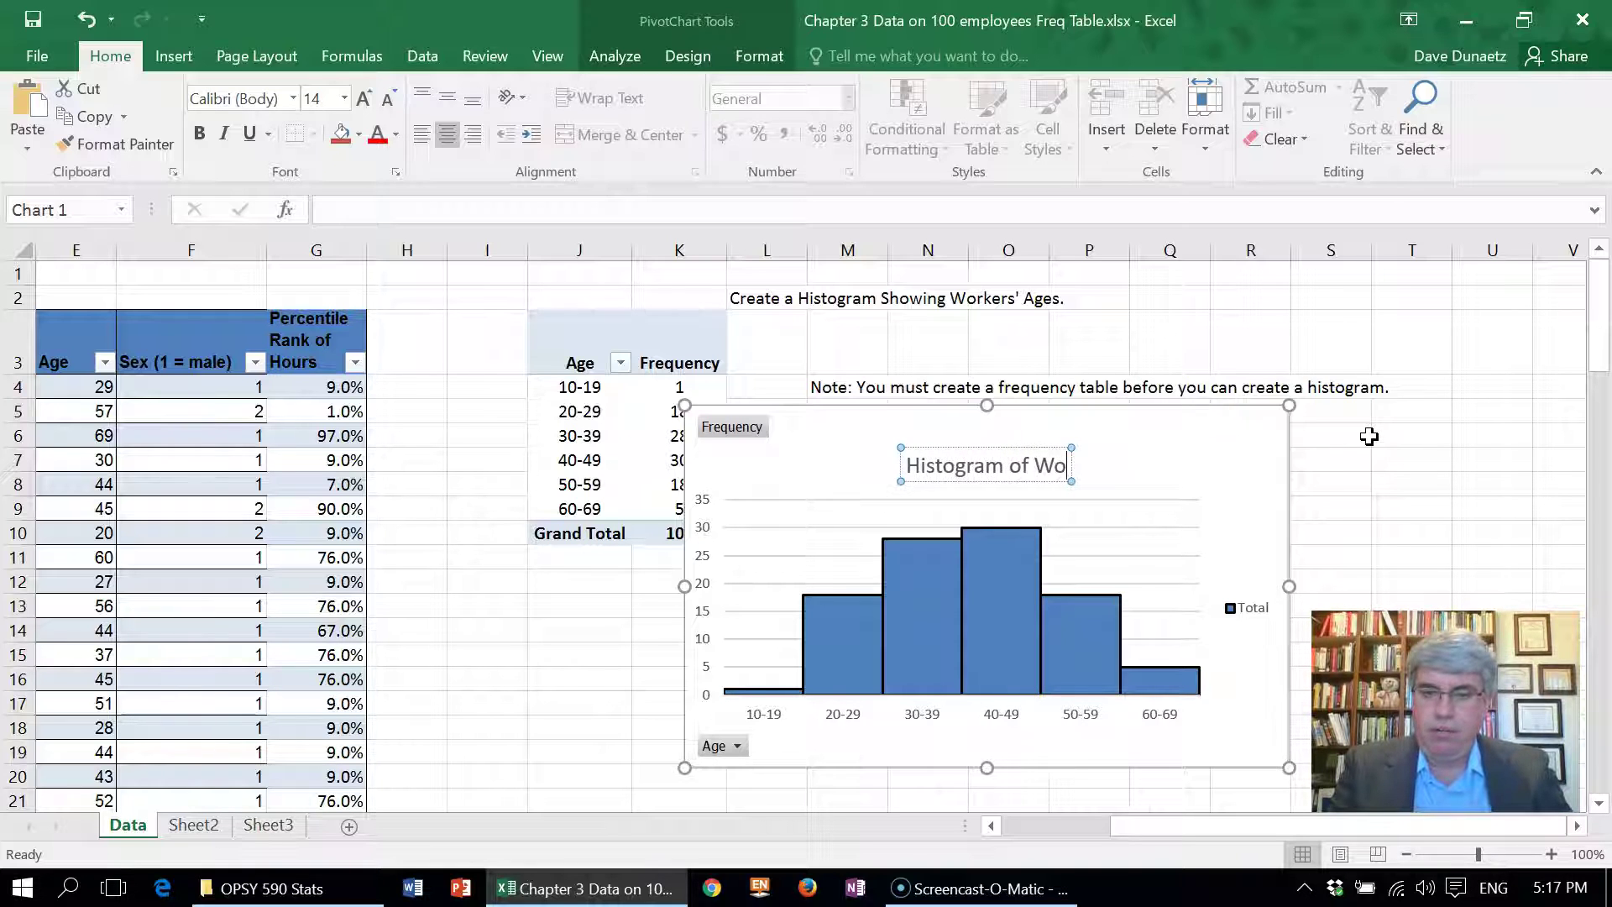
type("rkers'")
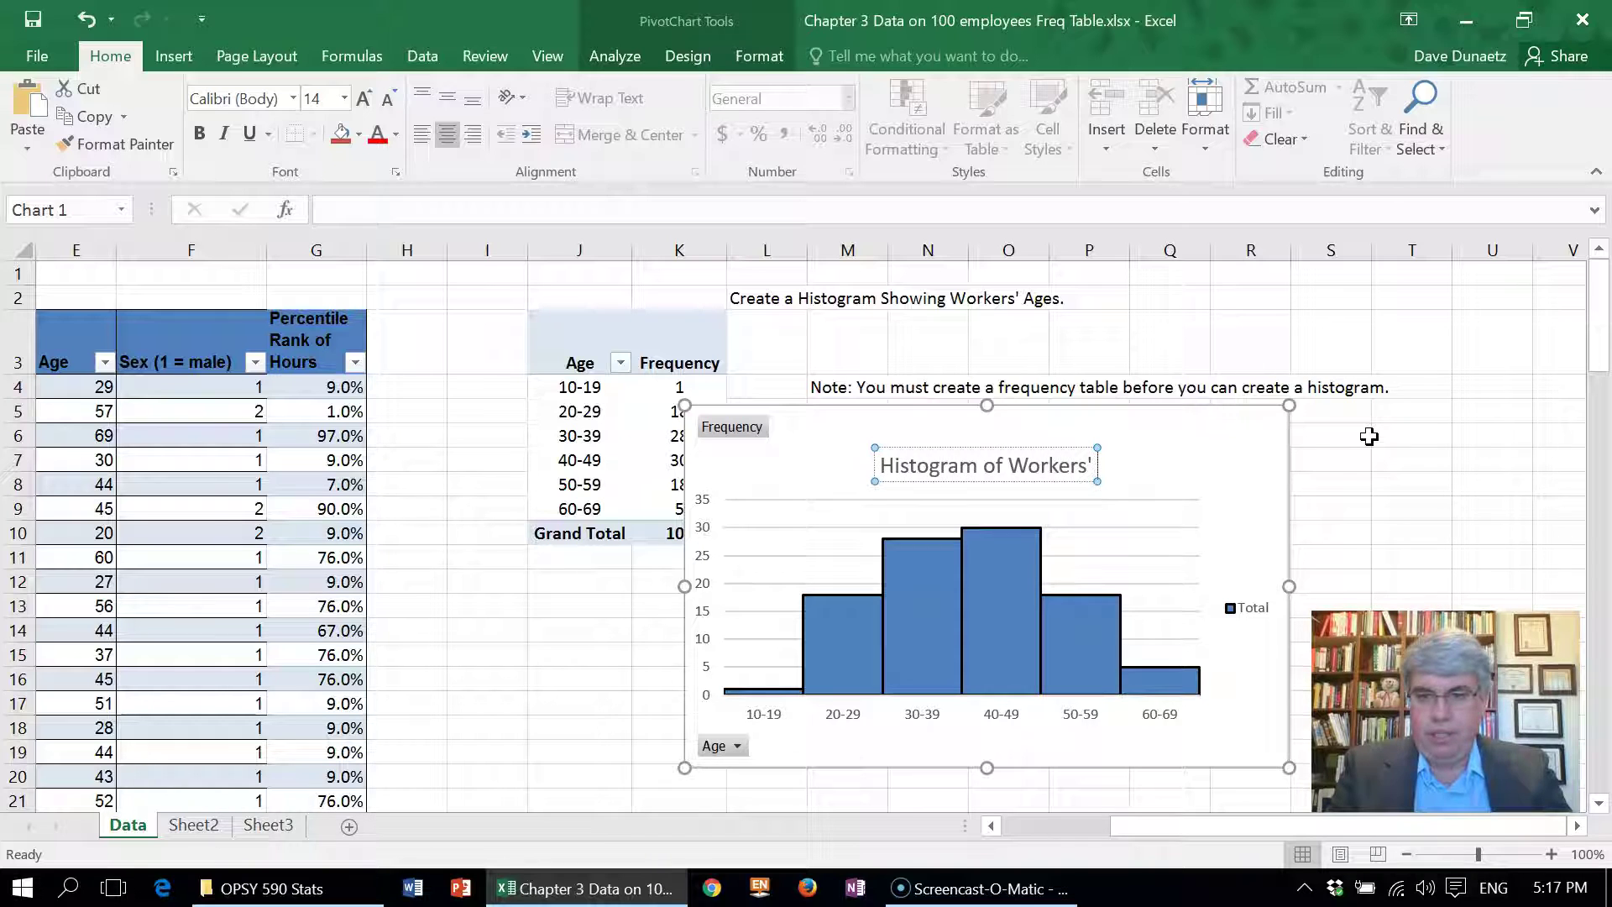
type(" Ages")
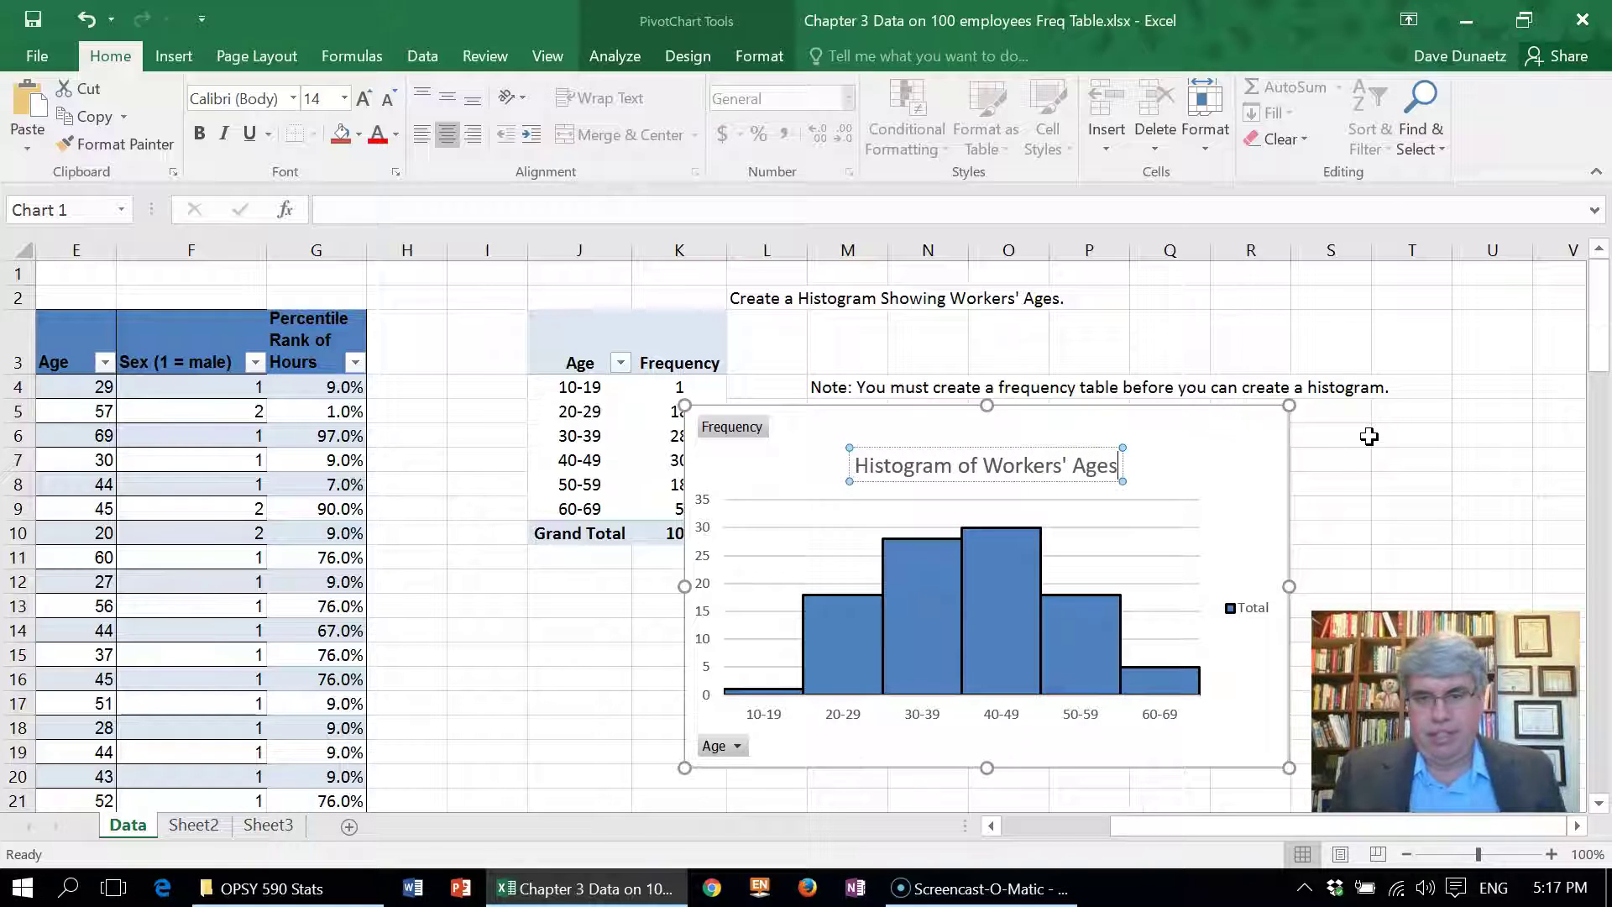
left_click(1180, 528)
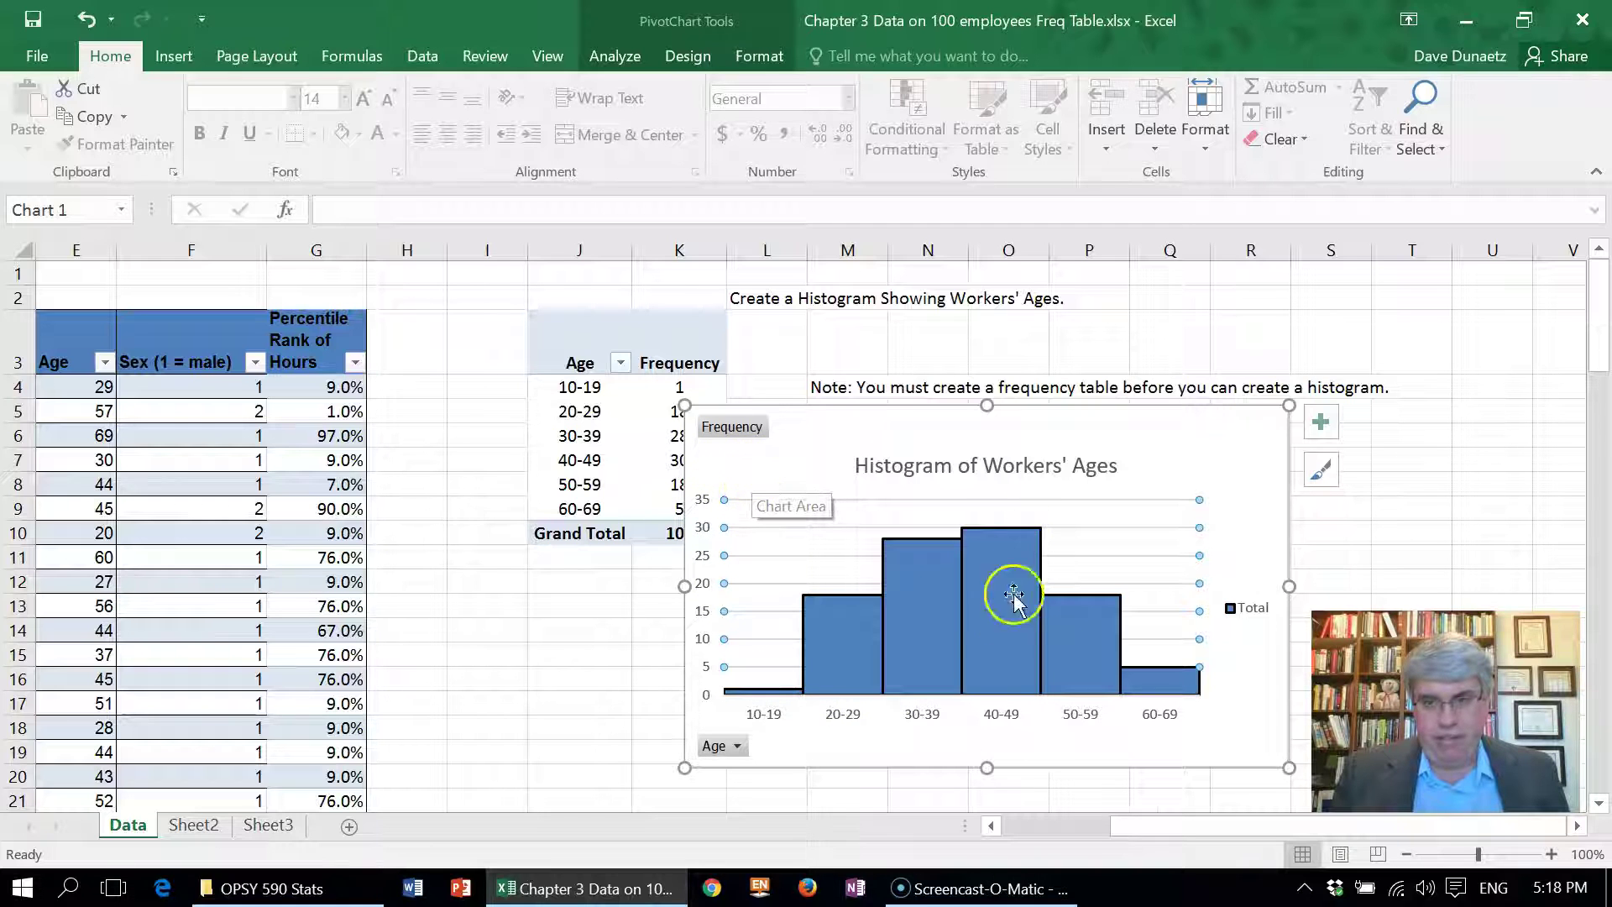
Delete the Total legend from the histogram chart.
left_click(1003, 751)
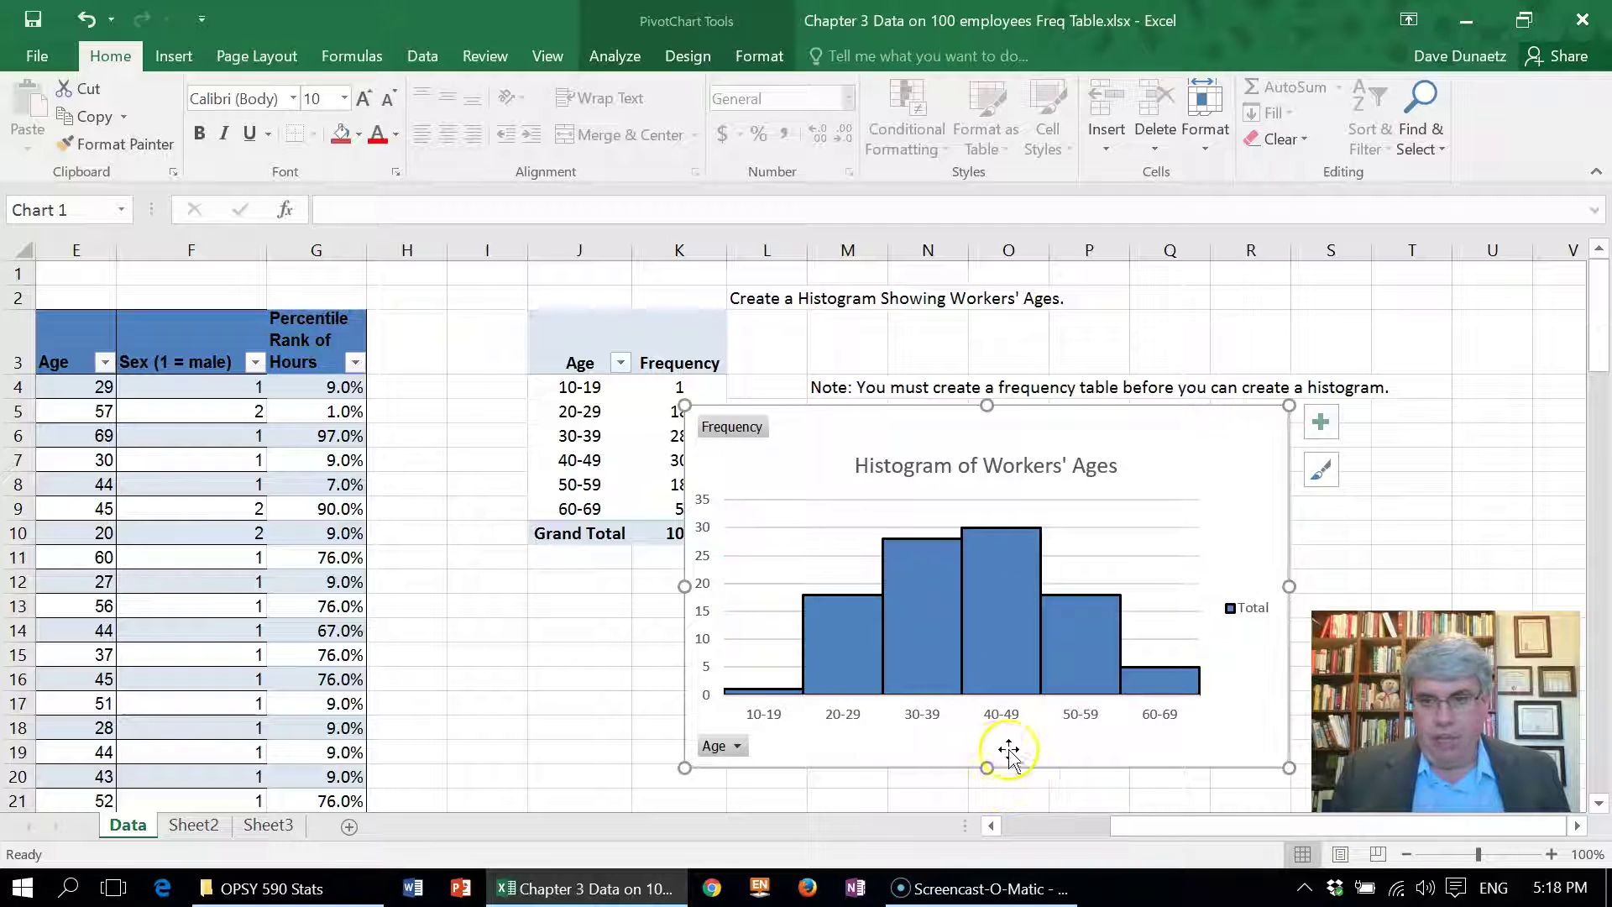
left_click(1251, 611)
double_click(1248, 600)
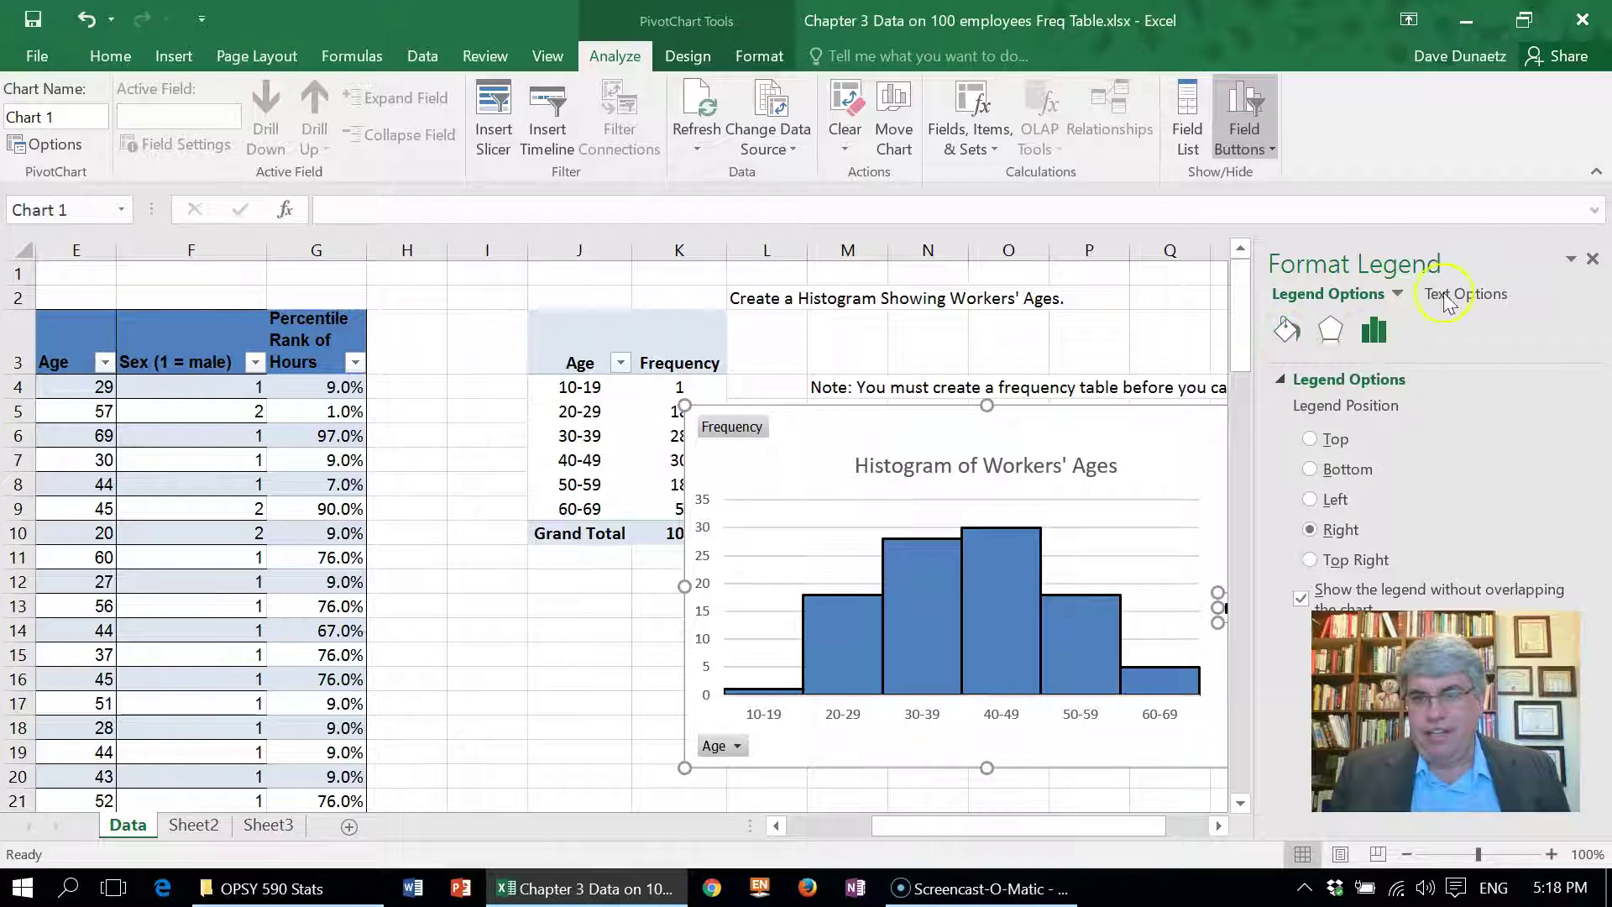
left_click(1592, 259)
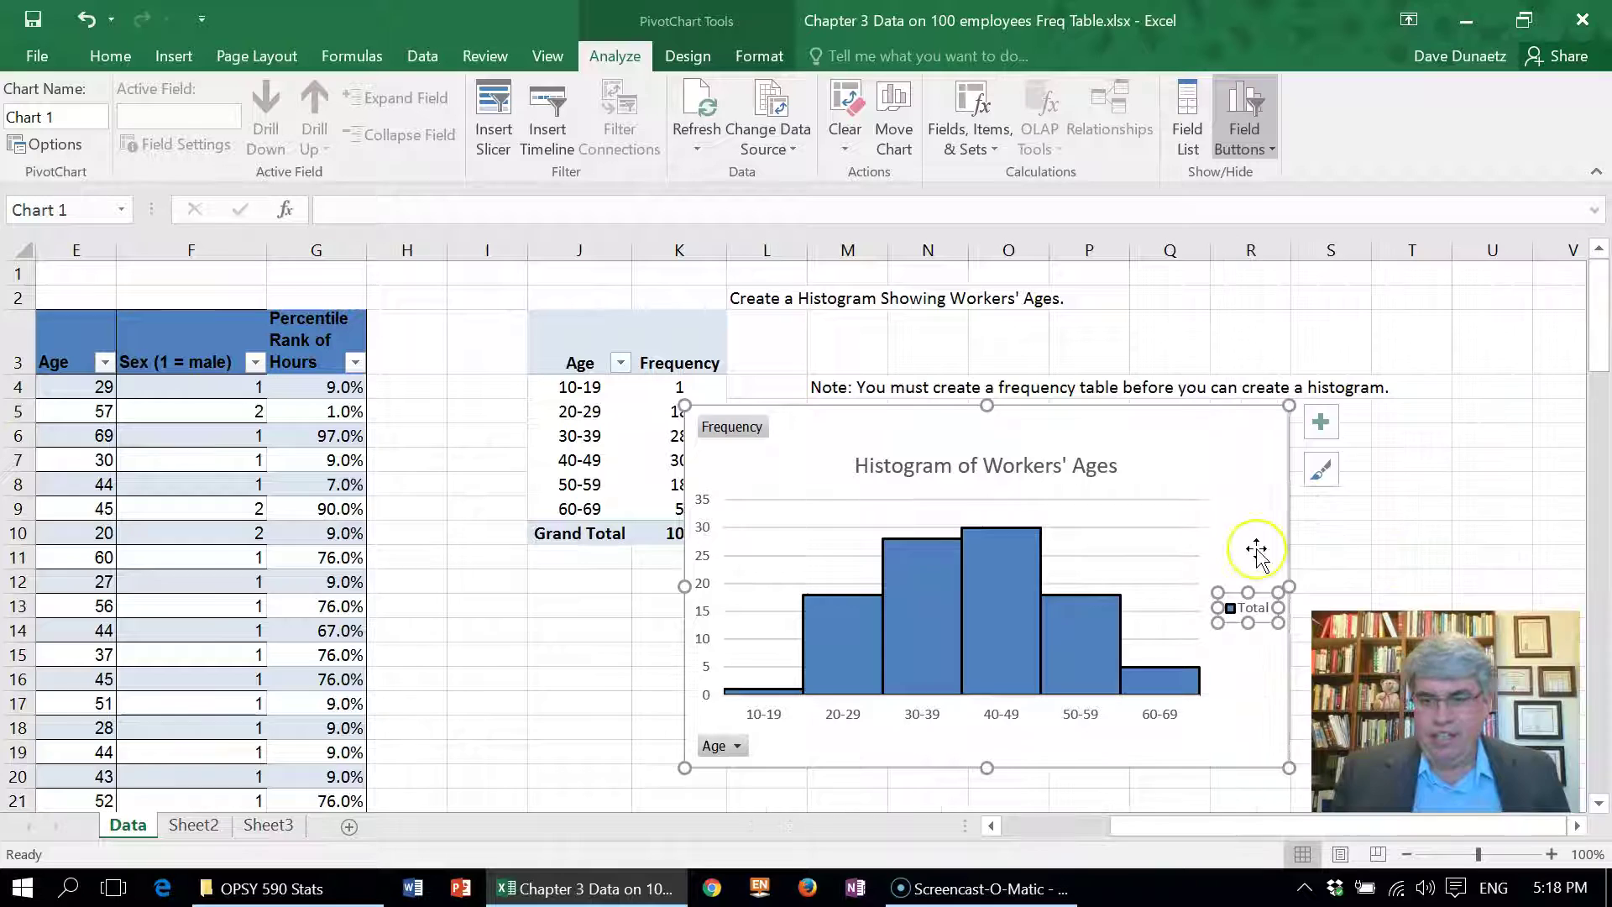
key("Delete")
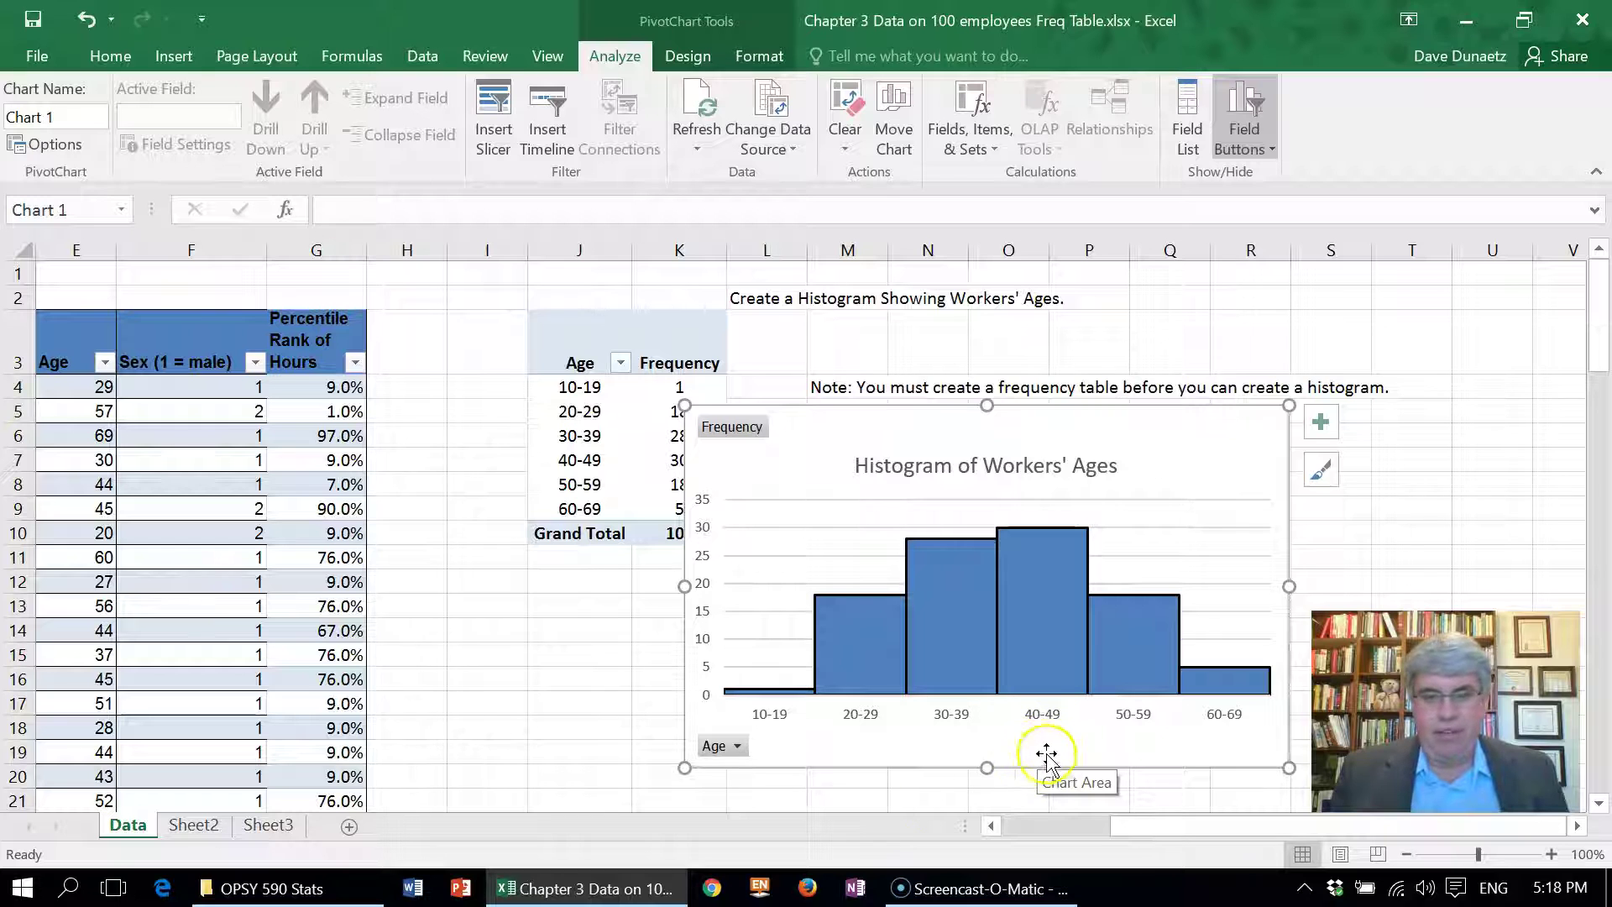
Shrink the histogram, move it up beside the frequency table, and make it taller.
left_click(597, 720)
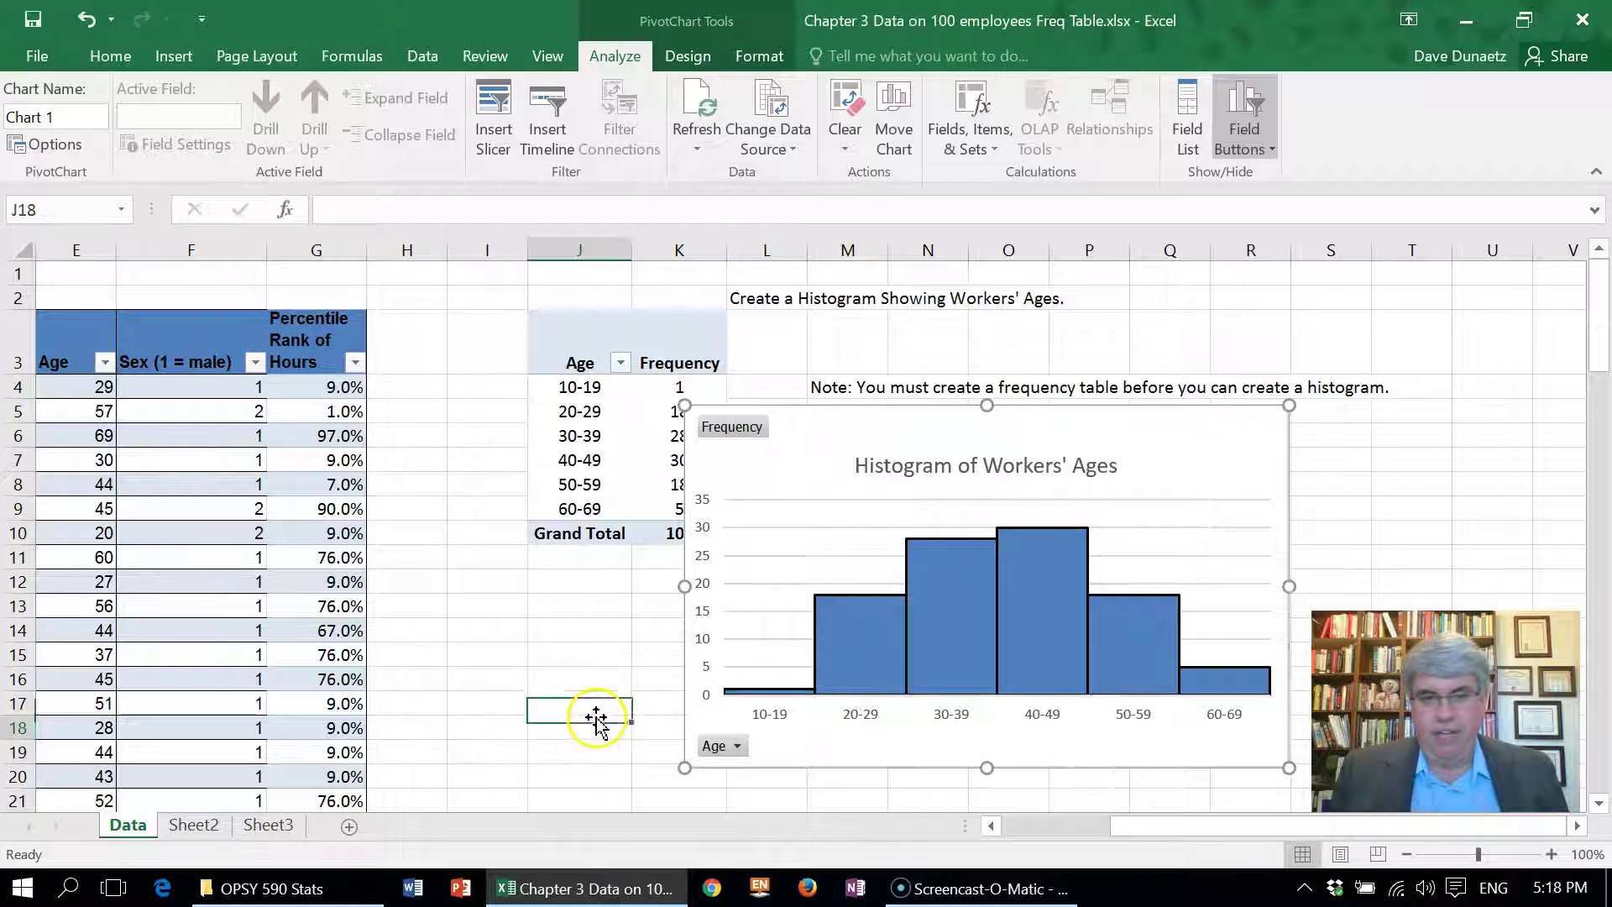
left_click(1273, 412)
left_click_drag(1289, 406, 1155, 535)
left_click_drag(989, 554, 1086, 441)
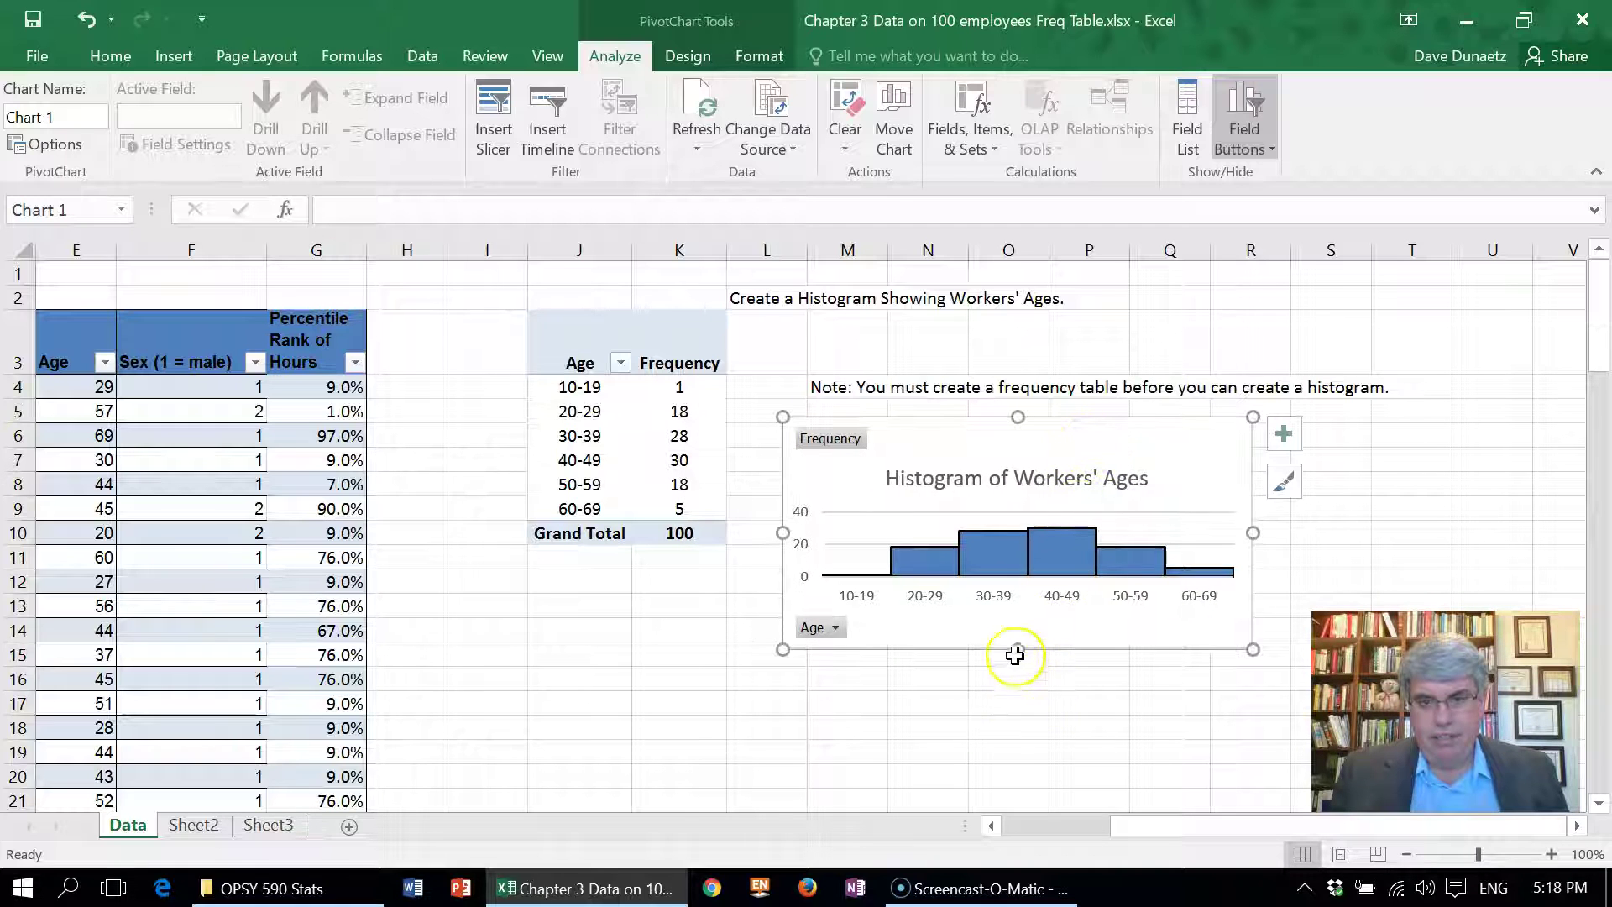
left_click_drag(1016, 649, 1017, 713)
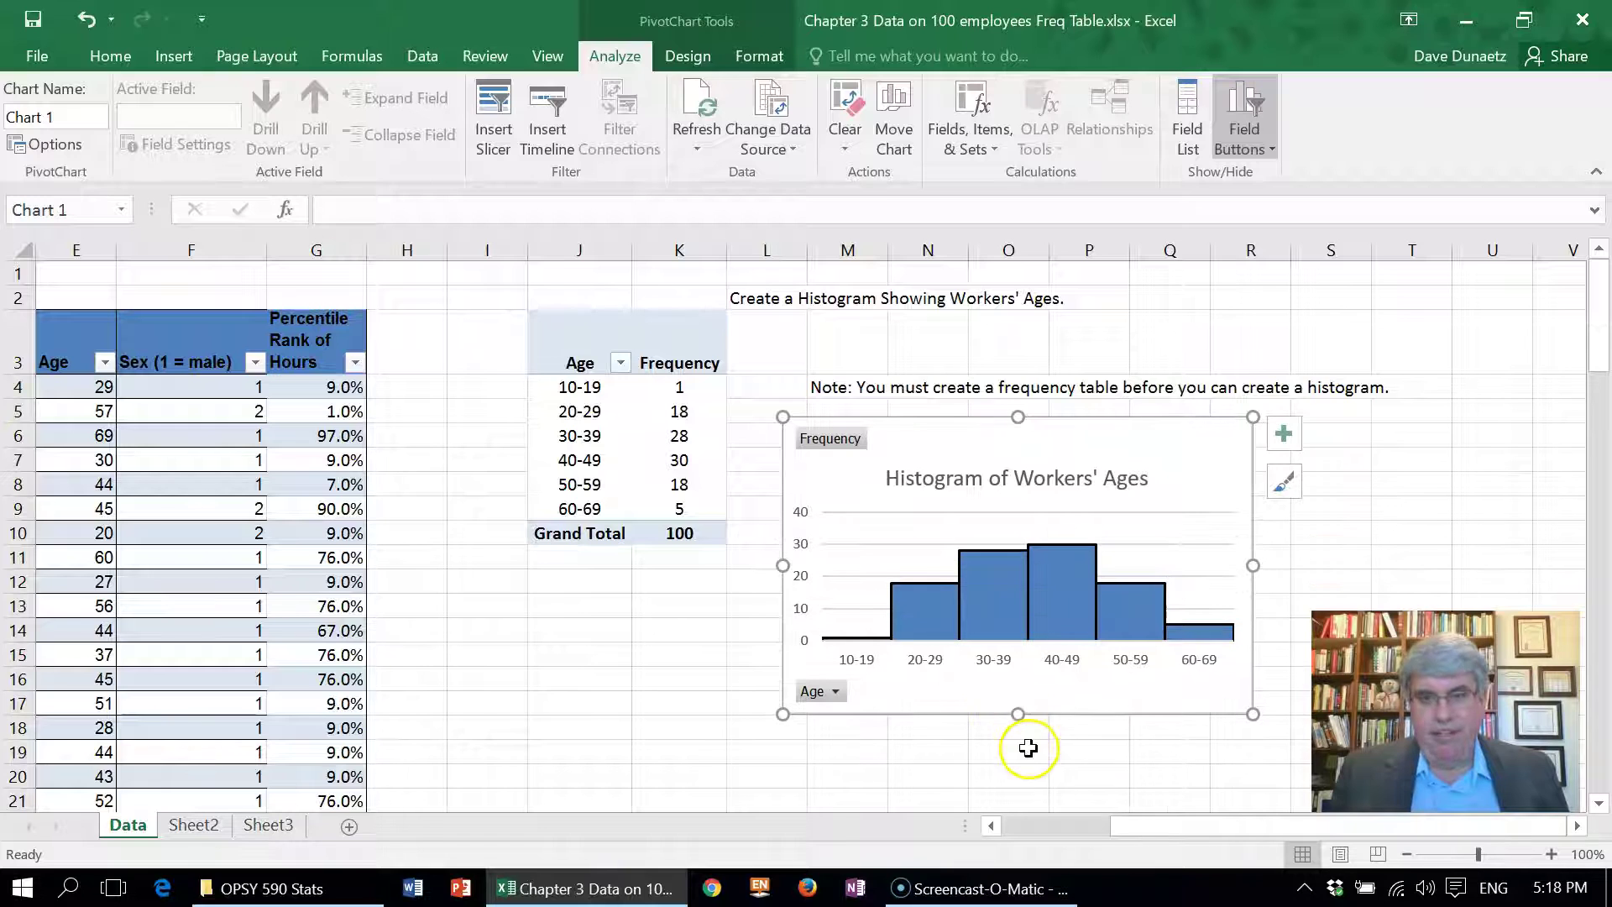